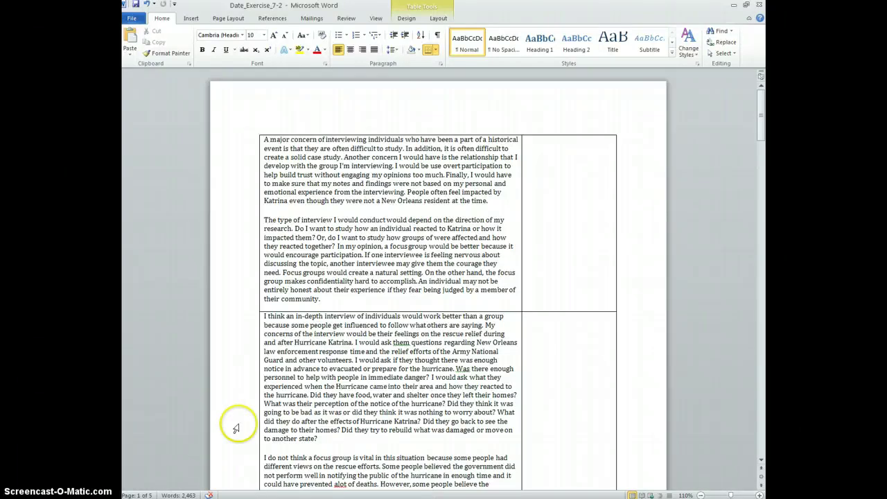
# Step: Examine the interview responses in the table across the document, returning to the first response
pyautogui.scroll(-1, 368, 326)
pyautogui.scroll(-18, 365, 326)
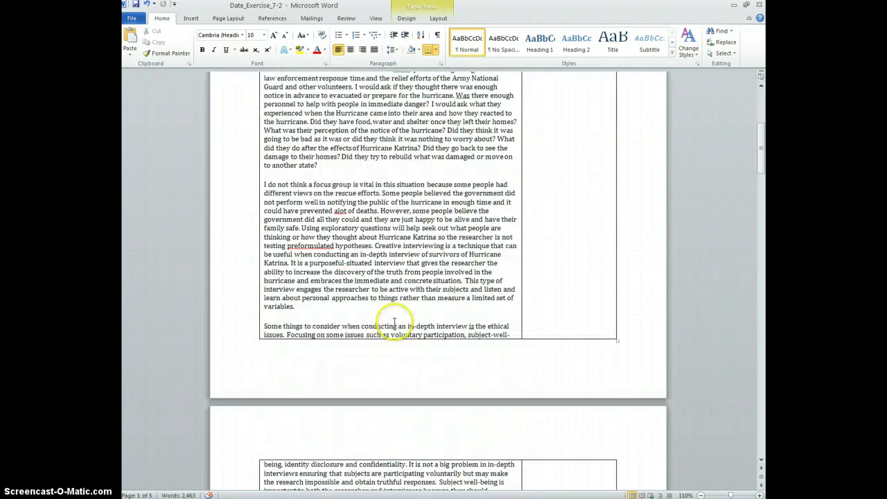
pyautogui.scroll(-20, 394, 321)
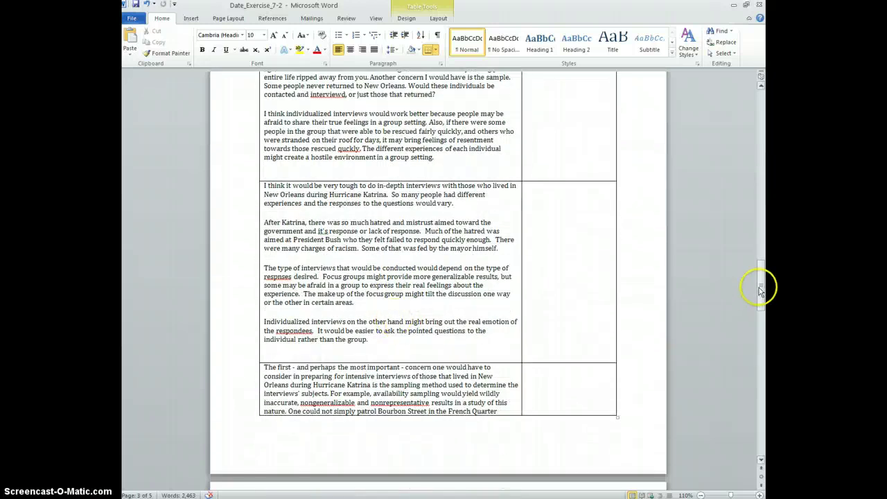
pyautogui.moveTo(762, 284); pyautogui.dragTo(760, 105)
pyautogui.scroll(-9, 333, 180)
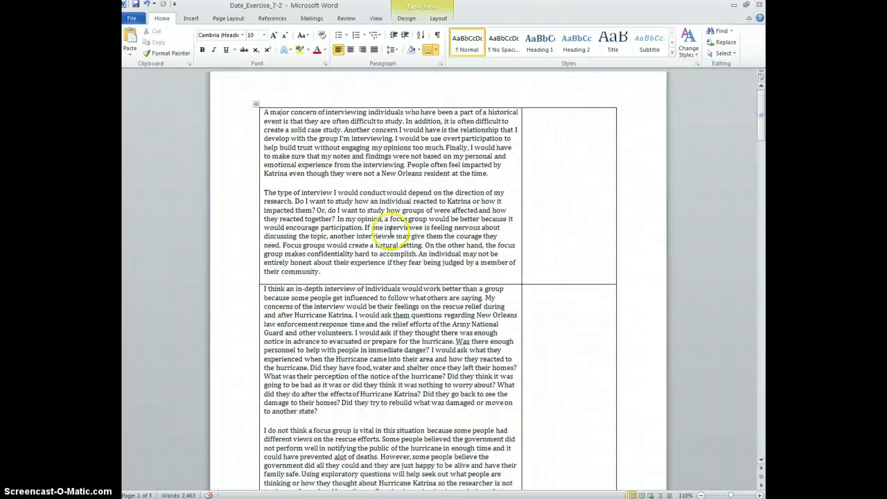
pyautogui.scroll(-9, 389, 227)
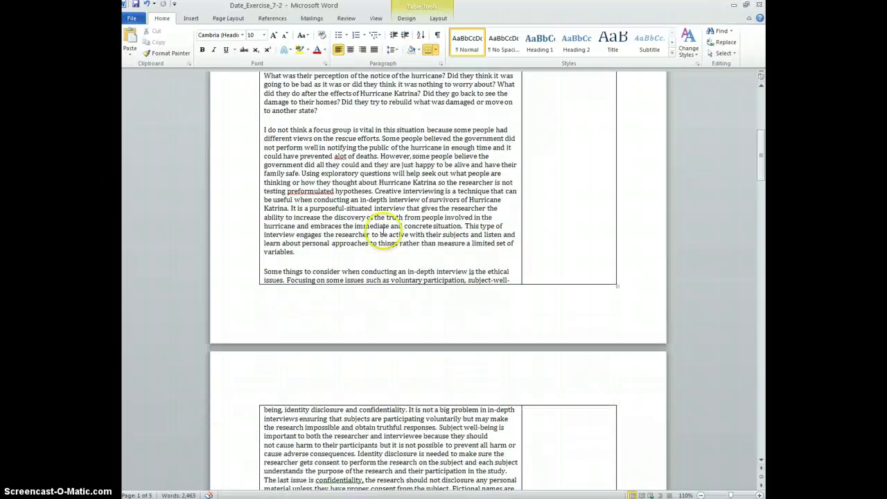
pyautogui.scroll(-9, 384, 231)
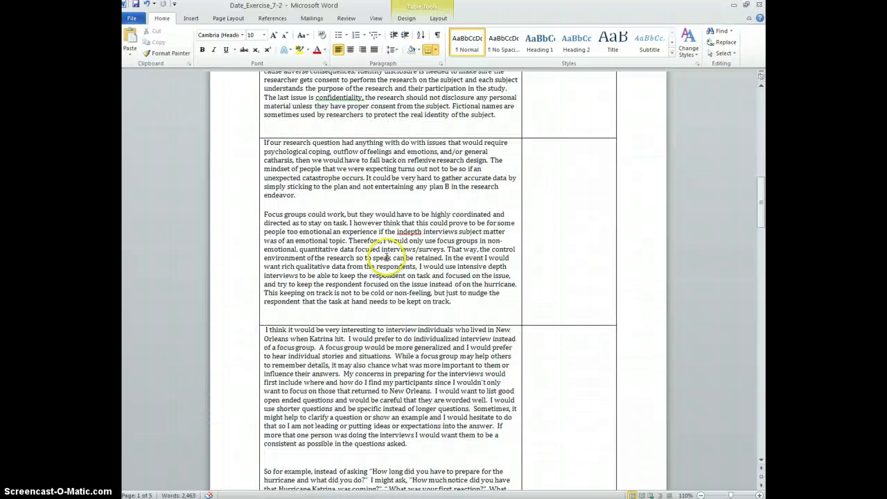
pyautogui.scroll(18, 407, 271)
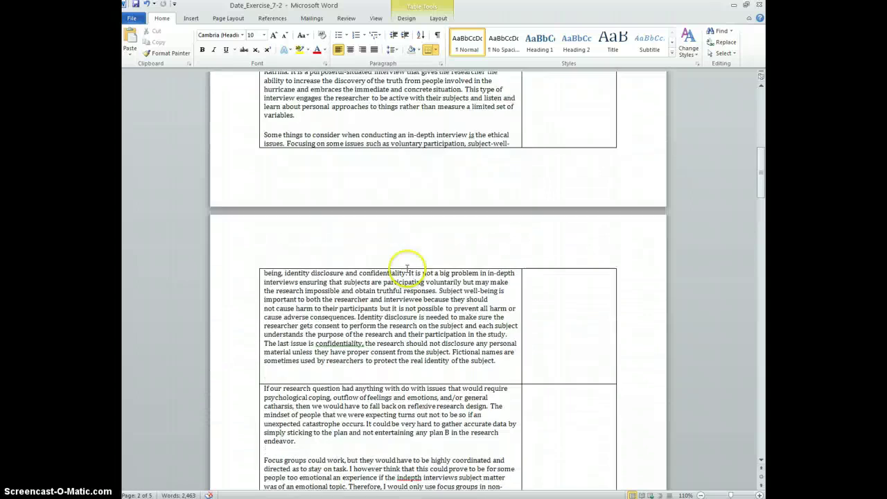
pyautogui.scroll(7, 409, 268)
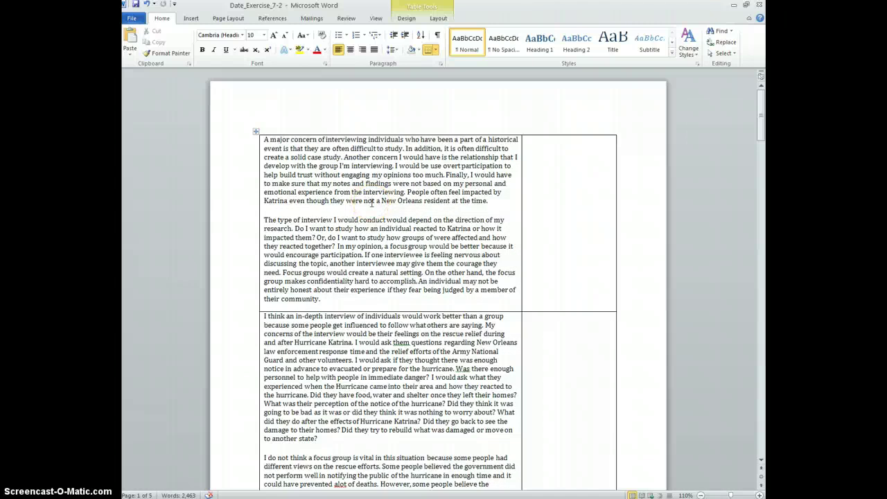
pyautogui.click(332, 203)
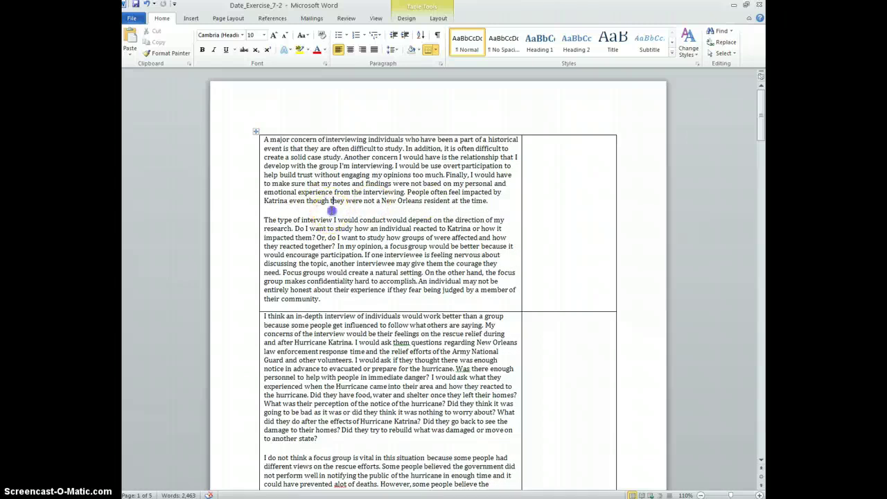
pyautogui.click(499, 202)
pyautogui.scroll(-3, 384, 251)
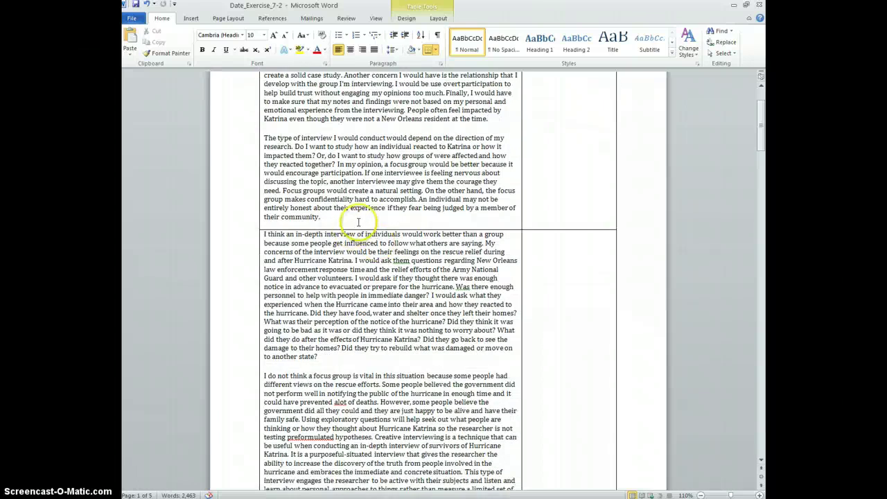
pyautogui.scroll(1, 374, 201)
pyautogui.scroll(1, 452, 267)
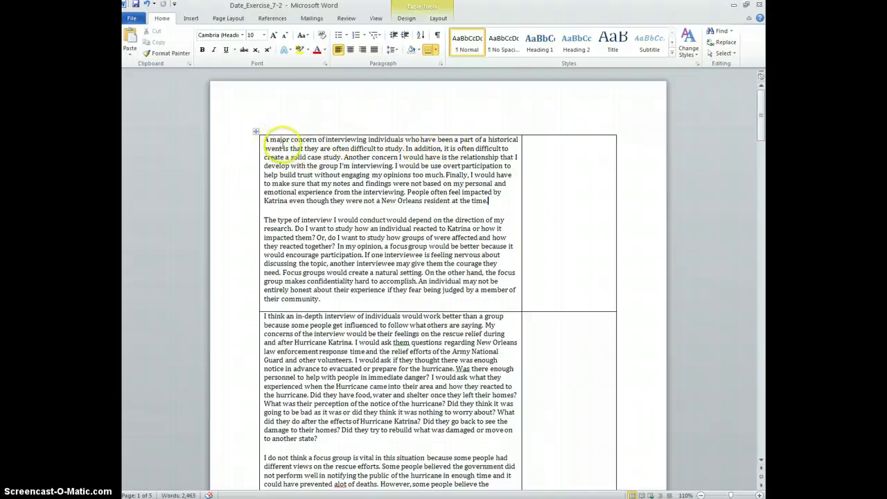
# Step: Enter the note "Difficult to study individuals from historical events;" in the empty cell beside the first response
pyautogui.moveTo(262, 139); pyautogui.dragTo(400, 146)
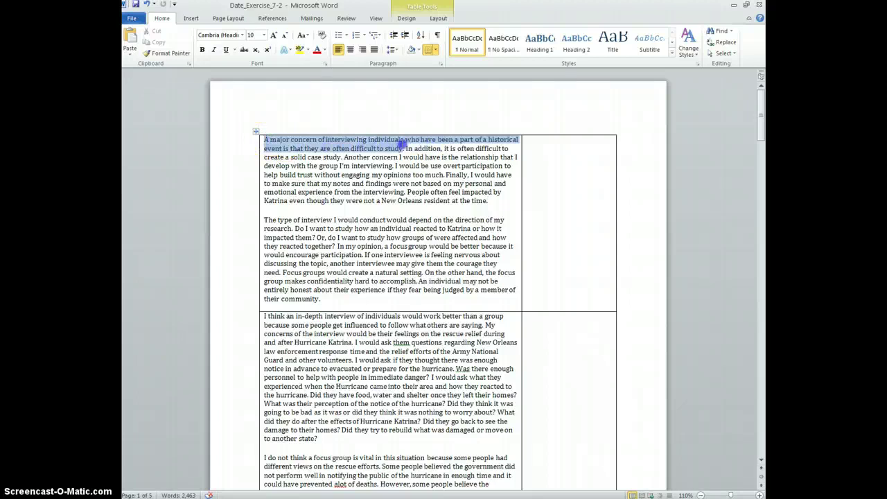
pyautogui.click(551, 155)
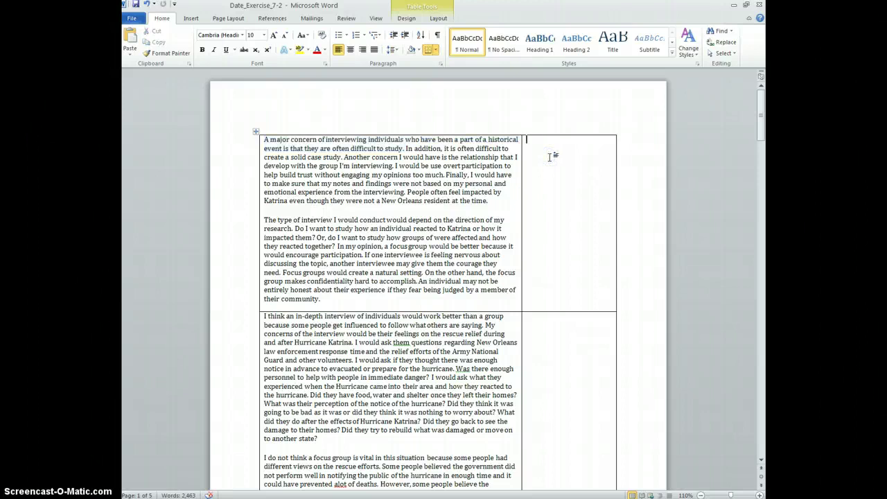
pyautogui.write('difficult t')
pyautogui.write('o study historical')
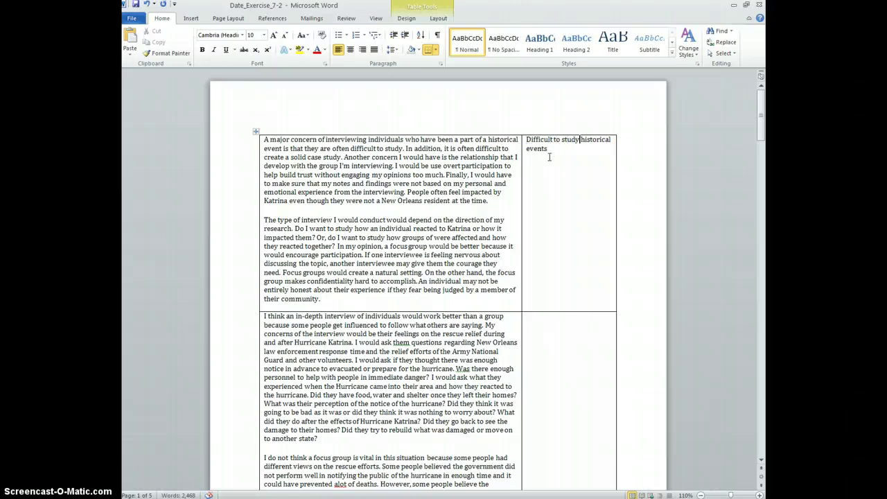
pyautogui.write('individuals ')
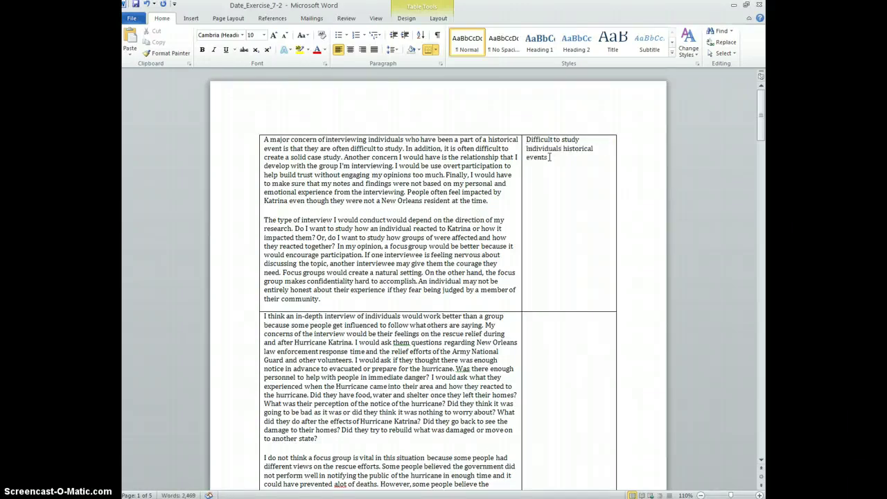
pyautogui.write('from historical events;')
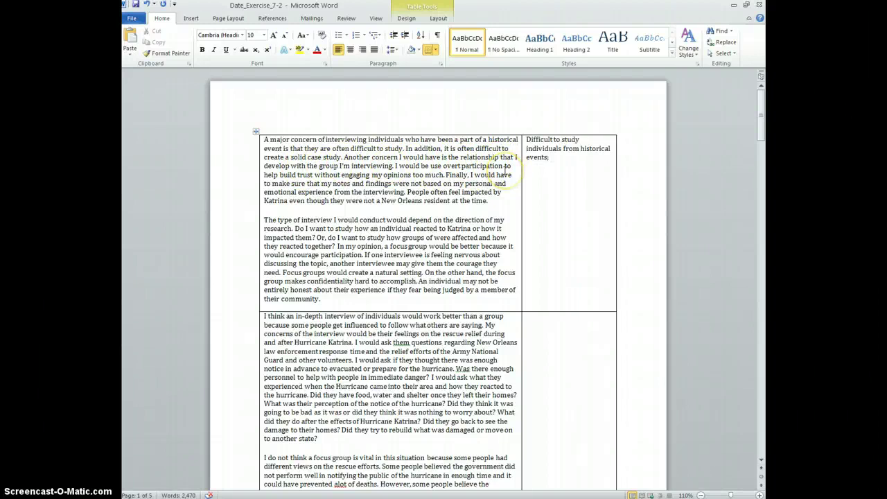
# Step: Add "relationship with group is a concern; overt participation" to the first response's notes
pyautogui.write('relationship wi')
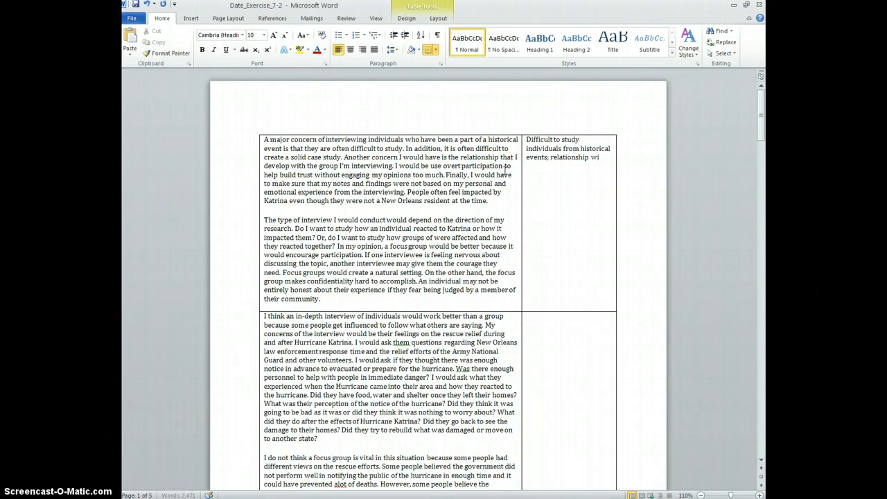
pyautogui.write('th gov')
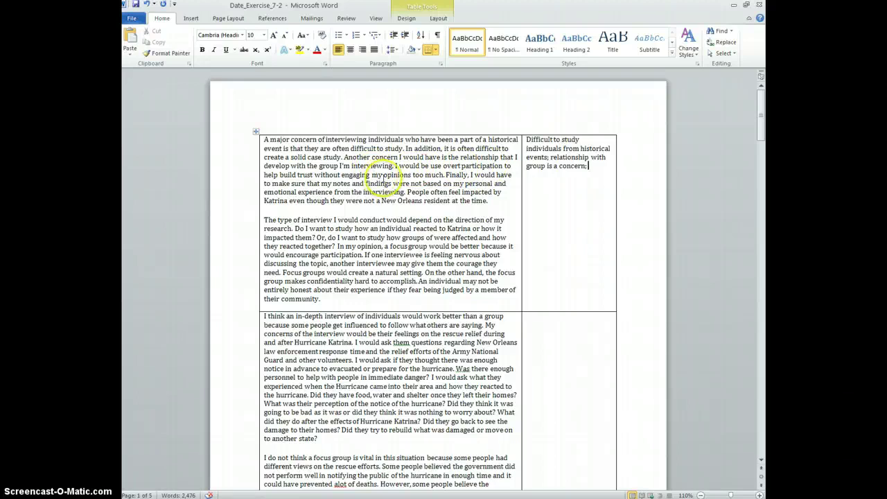
pyautogui.write('overt participation')
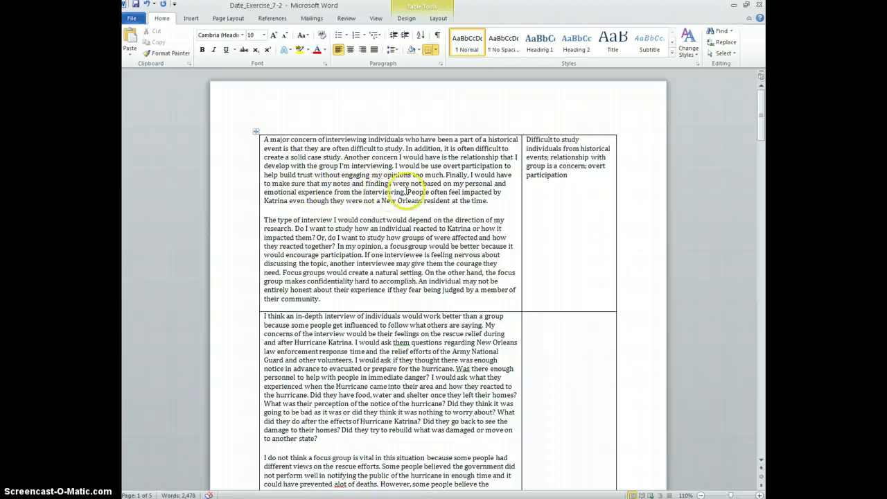
# Step: Add "; keeping subjective view in check;" to the first response's notes for the passage on personal and emotional experience
pyautogui.doubleClick(416, 192)
pyautogui.moveTo(414, 185); pyautogui.dragTo(406, 194)
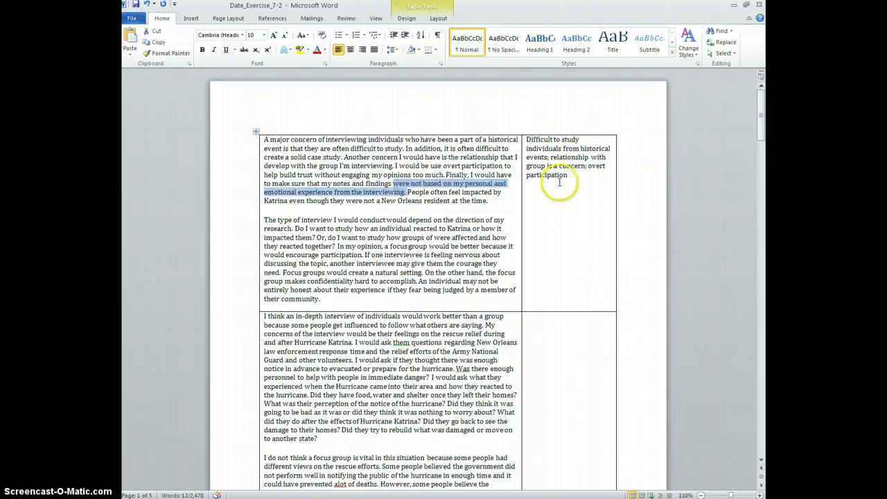
pyautogui.click(576, 179)
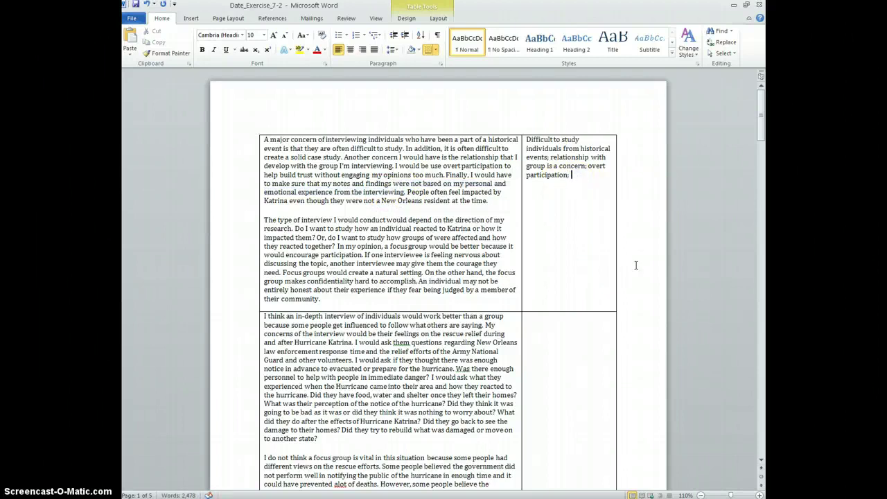
pyautogui.write('; keeping')
pyautogui.write(' subject')
pyautogui.write('ive view in che')
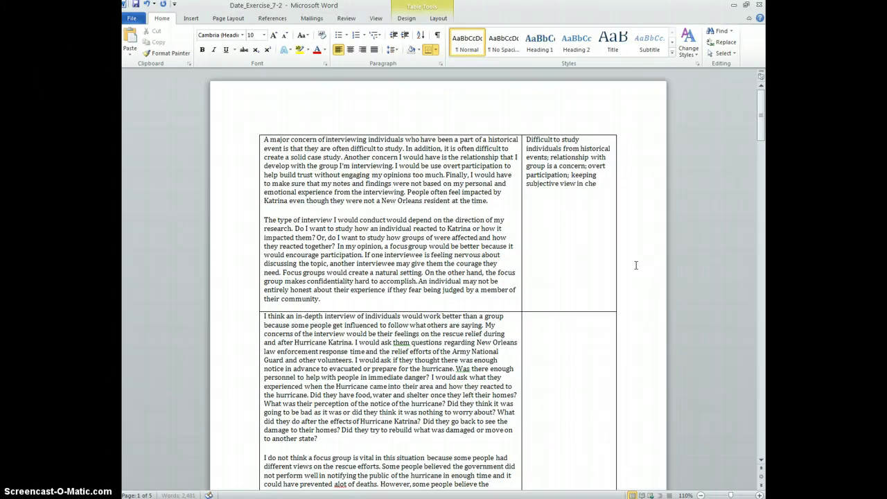
pyautogui.write('ck;')
# Step: Start a separate note beside the first response's second paragraph reading "Basing research design on questions;"
pyautogui.scroll(-3, 457, 204)
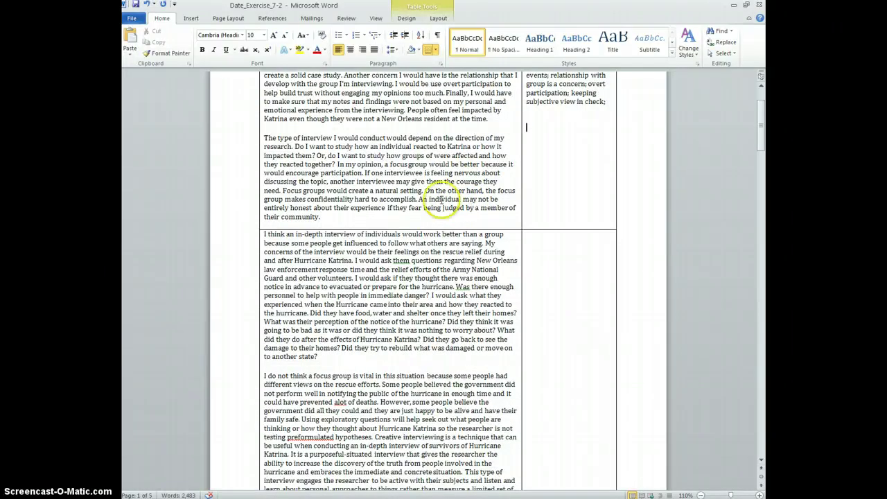
pyautogui.scroll(-1, 535, 192)
pyautogui.scroll(4, 574, 198)
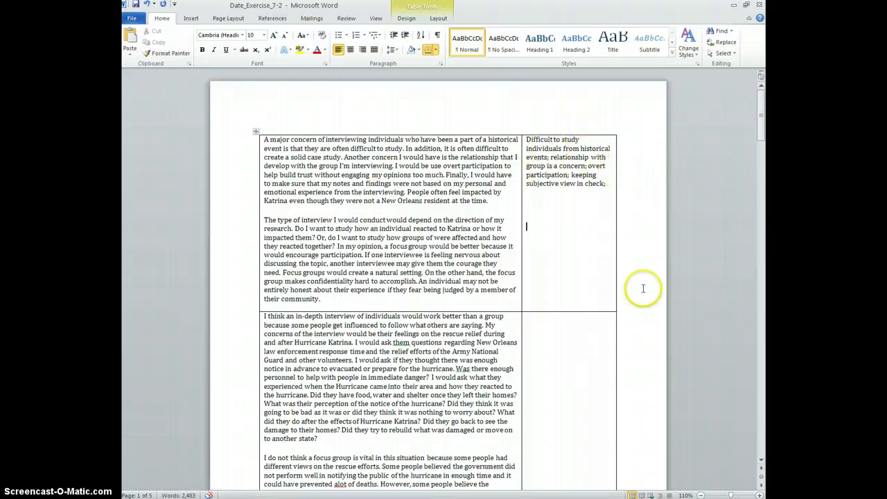
pyautogui.scroll(-2, 573, 246)
pyautogui.scroll(-10, 572, 246)
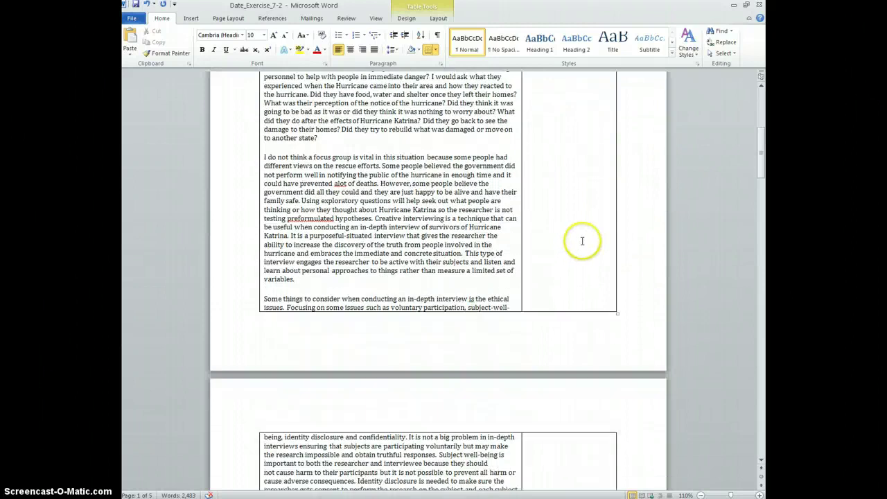
pyautogui.scroll(12, 578, 242)
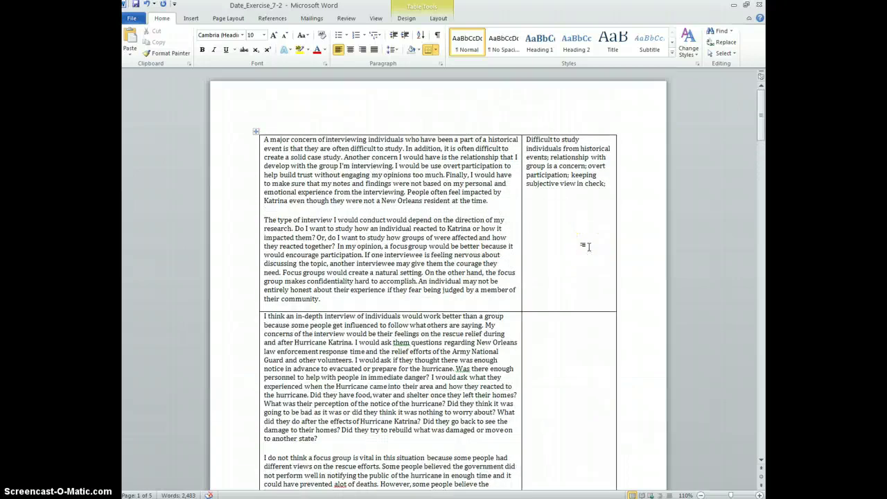
pyautogui.click(593, 240)
pyautogui.scroll(-1, 561, 239)
pyautogui.scroll(1, 561, 238)
pyautogui.write('bsa')
pyautogui.press('BackSpace')
pyautogui.press('BackSpace')
pyautogui.press('BackSpace')
pyautogui.write('Basing research design o')
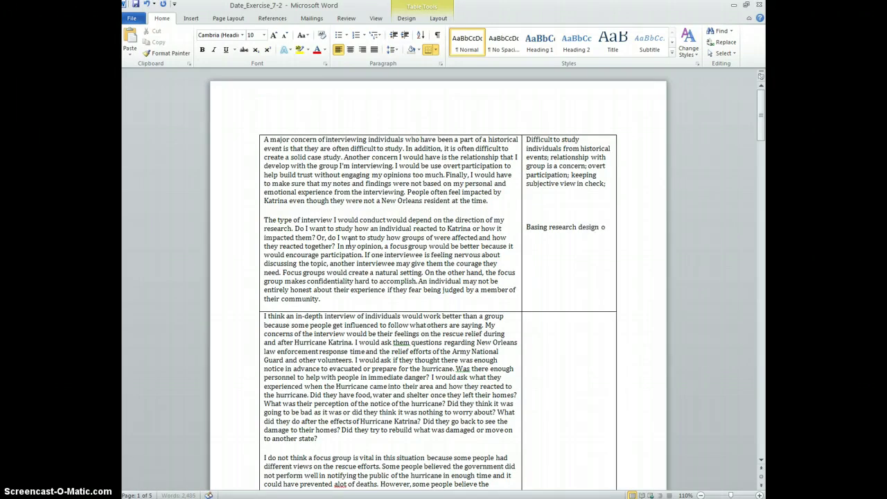
pyautogui.write(' questions;')
# Step: Add "focus groups encourage participation; interviewees encourage each other in focus groups;" to the second paragraph's note
pyautogui.write('focus g')
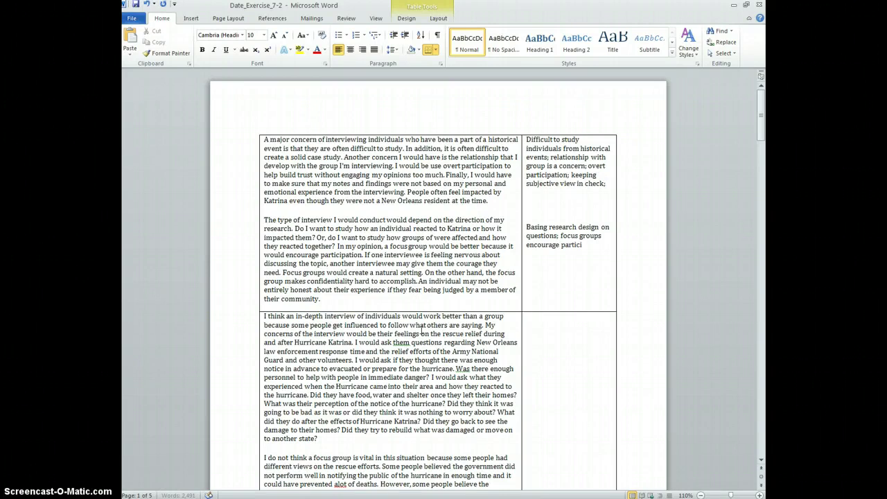
pyautogui.write('roups encourage participation;')
pyautogui.write('interviewees encourage a')
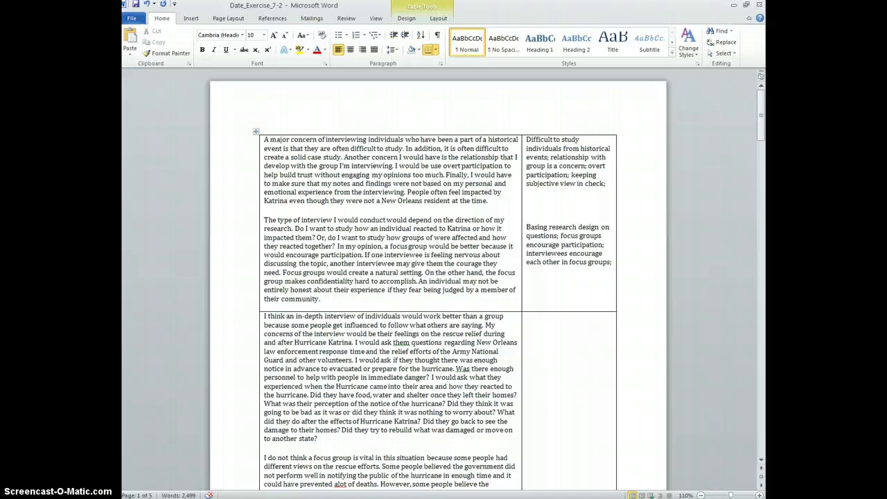
# Step: Complete the second paragraph's note with "focus groups do not promote confidentiality or necessarily honesty"
pyautogui.write('focus groups do not promote confidentiality or')
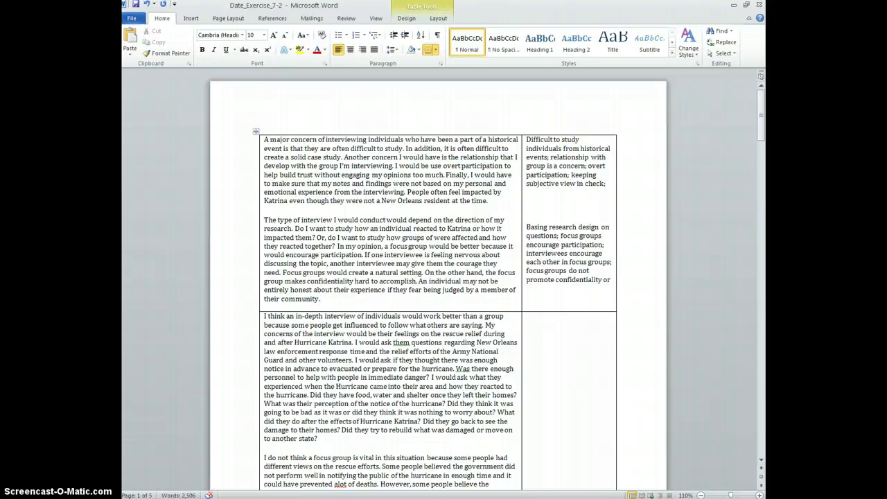
pyautogui.write('necessarily honesty')
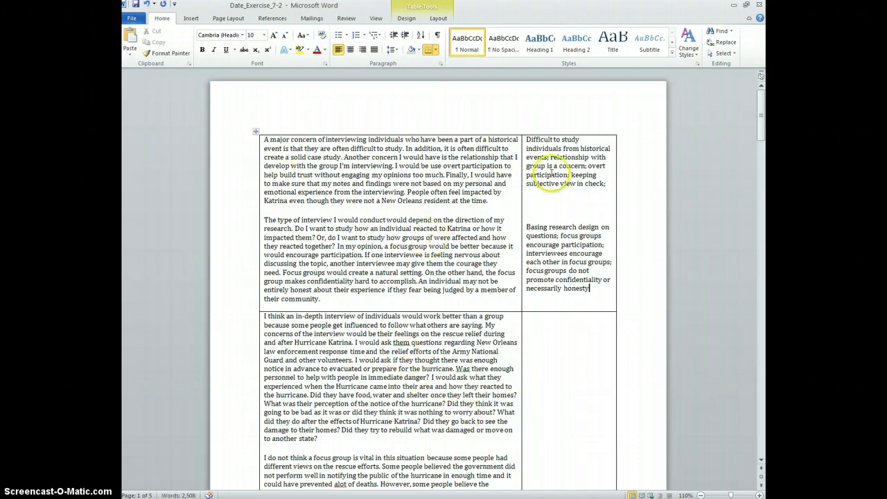
# Step: Enter the note "In-depth focus group interviews;" in the empty cell beside the second response
pyautogui.scroll(-5, 394, 262)
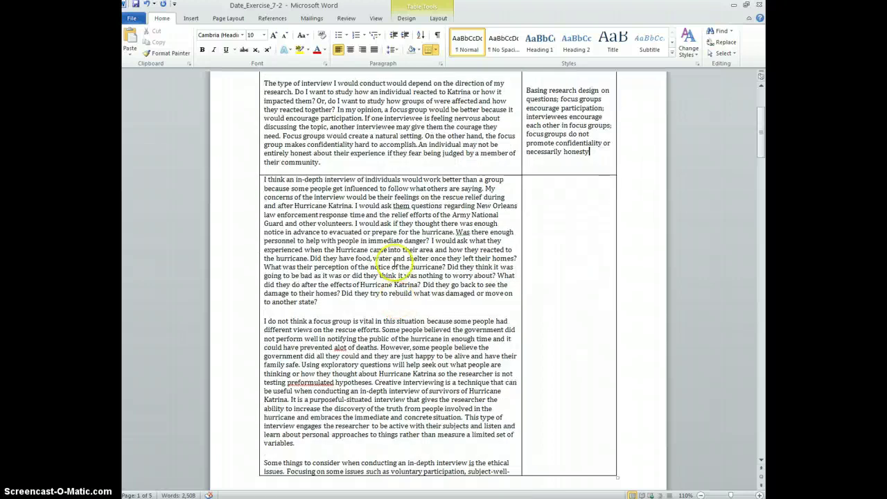
pyautogui.scroll(-1, 394, 262)
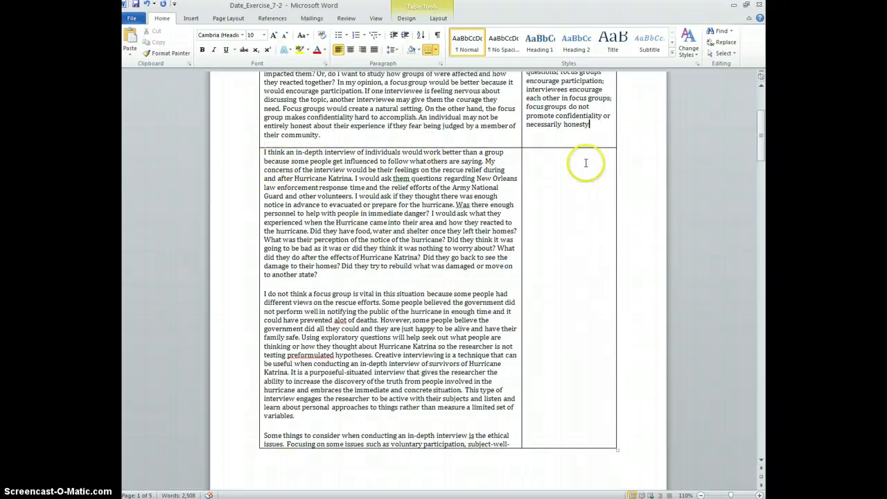
pyautogui.click(585, 163)
pyautogui.scroll(-5, 471, 166)
pyautogui.scroll(6, 475, 196)
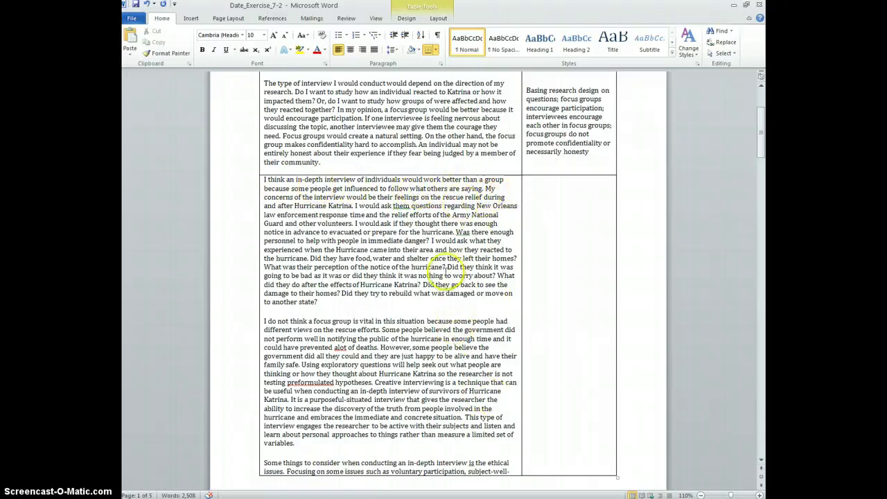
pyautogui.write('in-depth ')
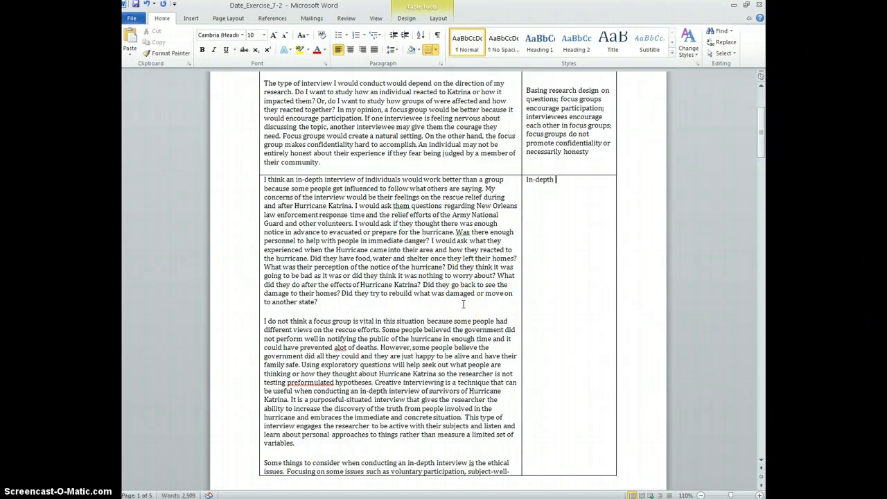
pyautogui.write('focus group interviews;')
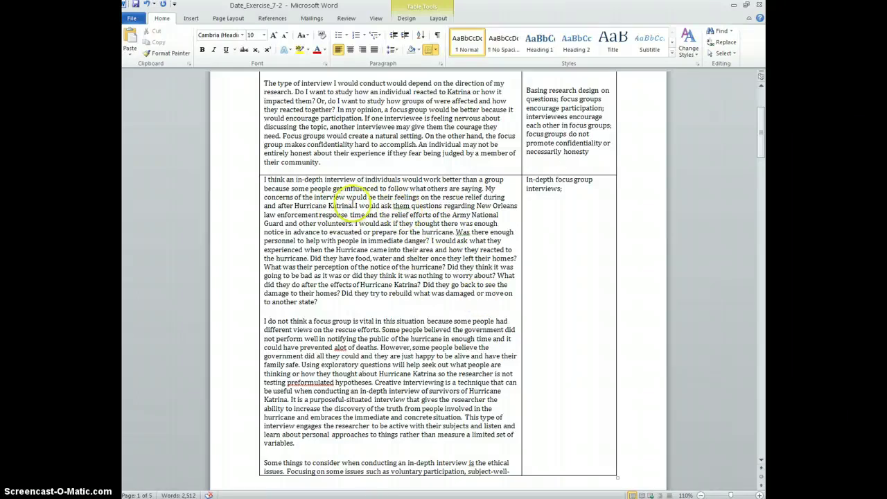
# Step: Add "concern about rescue relief;" to the note beside the second response's first paragraph
pyautogui.moveTo(354, 206); pyautogui.dragTo(370, 197)
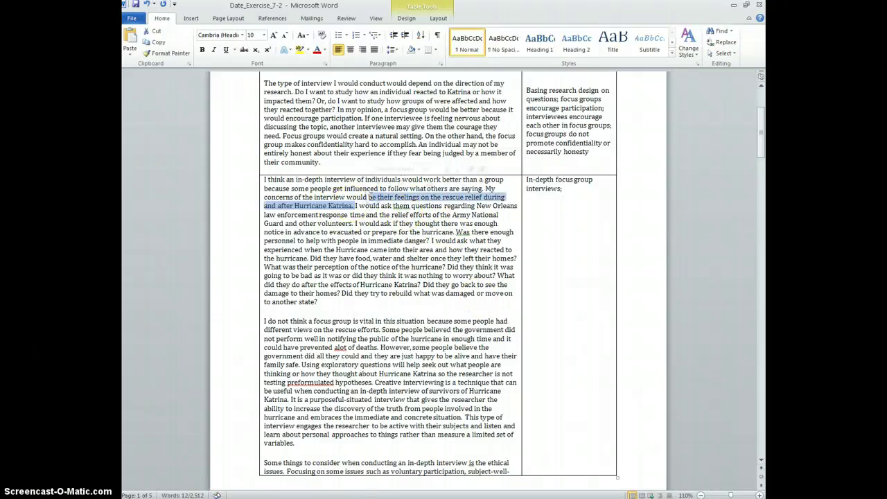
pyautogui.click(594, 194)
pyautogui.write('con')
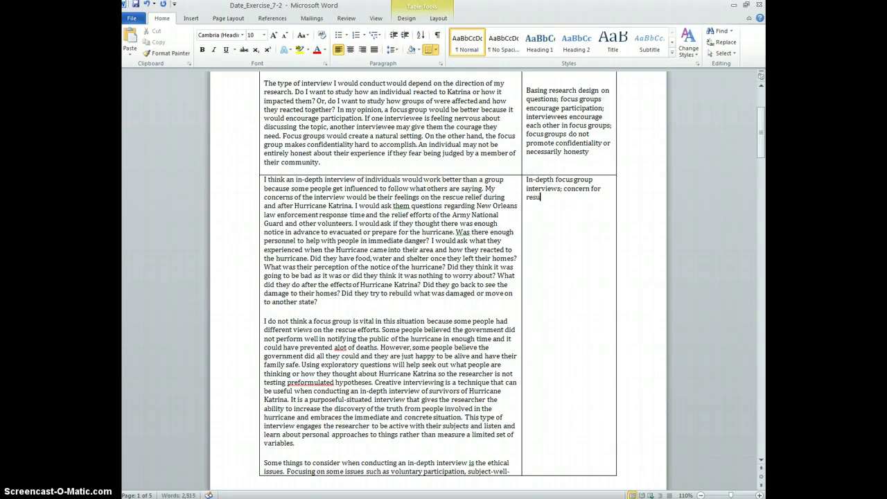
pyautogui.write('cern for rescue relief')
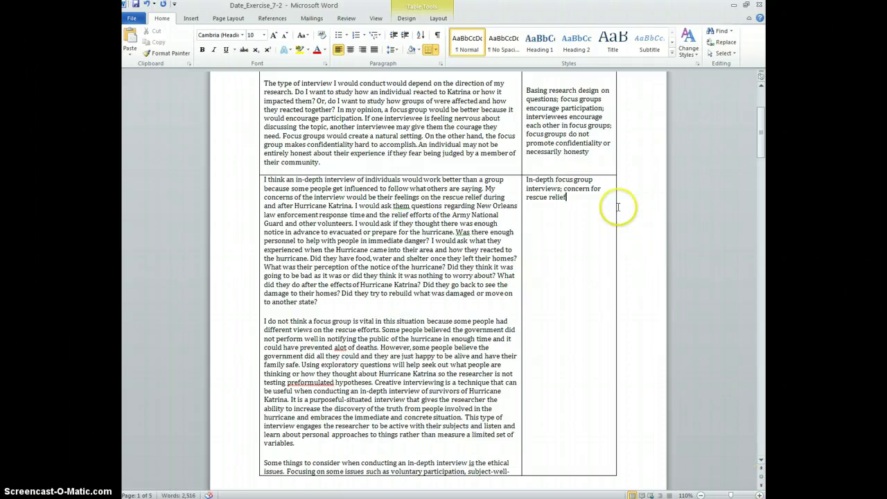
pyautogui.doubleClick(595, 189)
pyautogui.write('about')
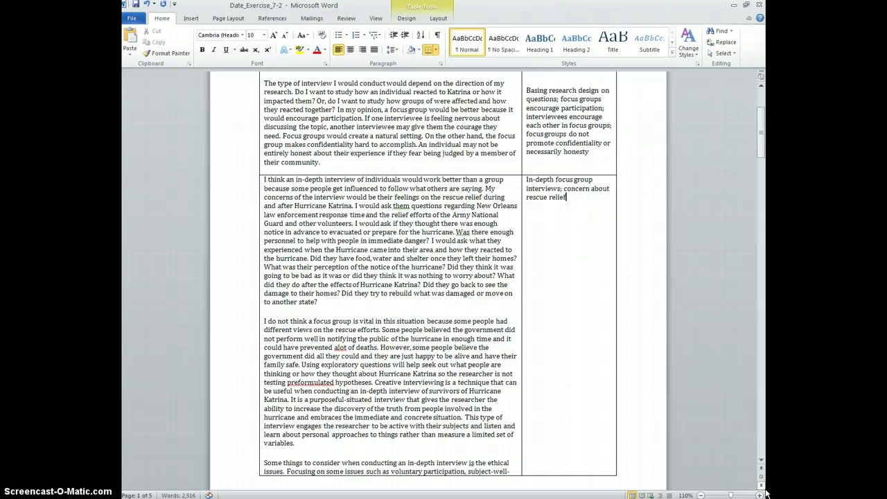
pyautogui.click(555, 284)
pyautogui.write(';')
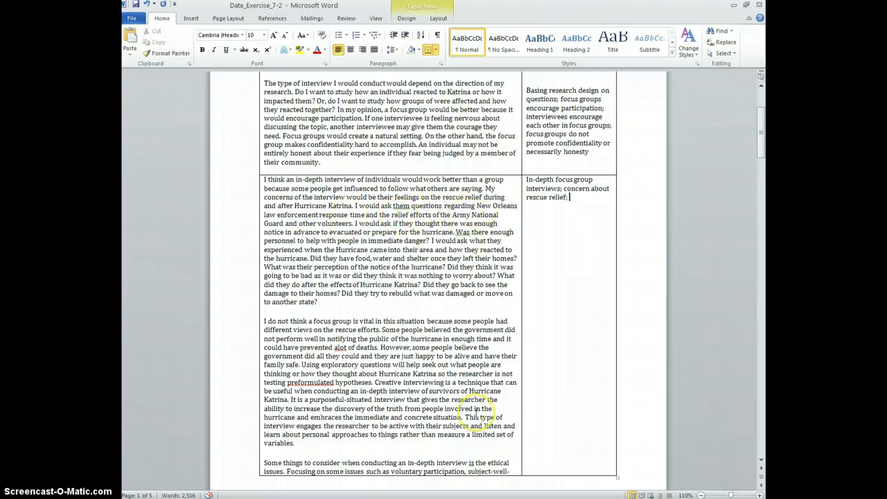
# Step: Continue the second response's first note with "role of National Guard and Police; advance notice and preparation;"
pyautogui.write('role of natio')
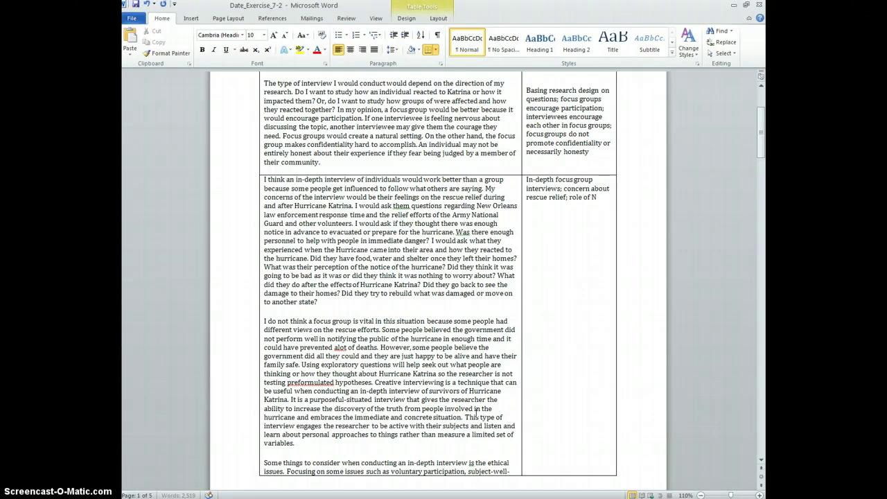
pyautogui.write('tional Guard and Police; advanc')
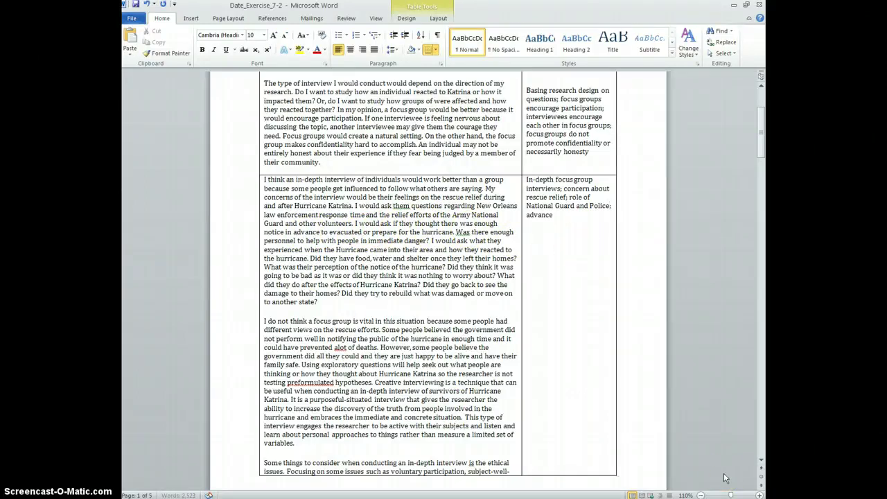
pyautogui.write('e and preparation')
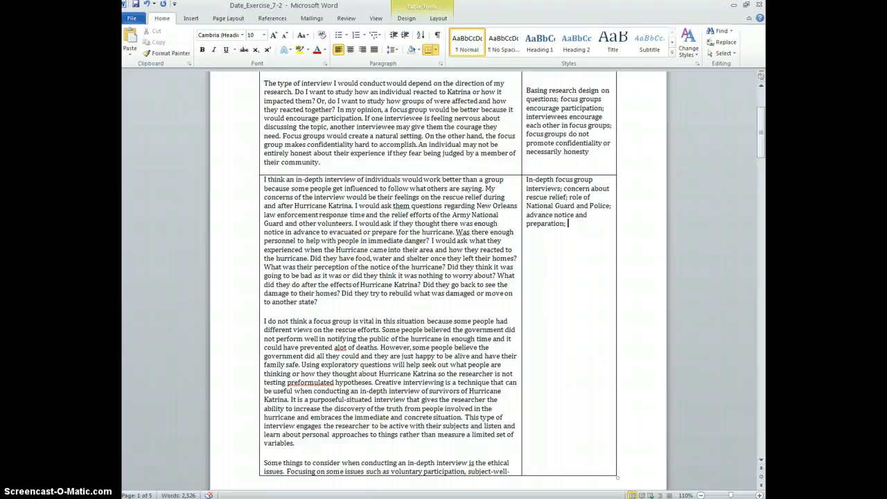
# Step: Add "how did they react to Hurricane; were they prepared with basic necessities;" to the second response's first note
pyautogui.write('how did they react to Hurrica')
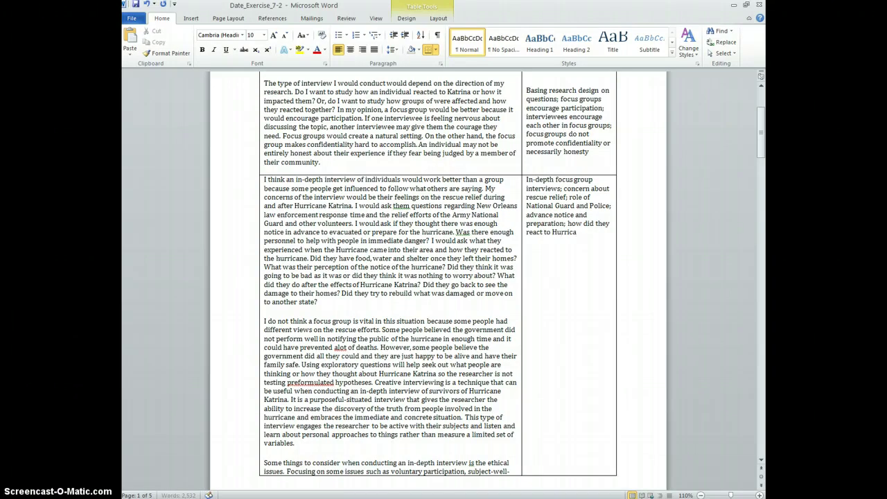
pyautogui.write('ne; were they prepared with basic')
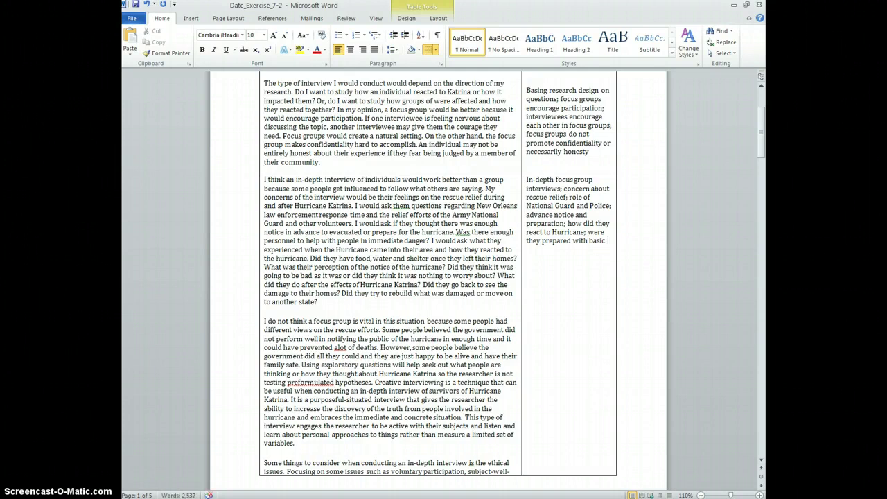
pyautogui.write('necessities')
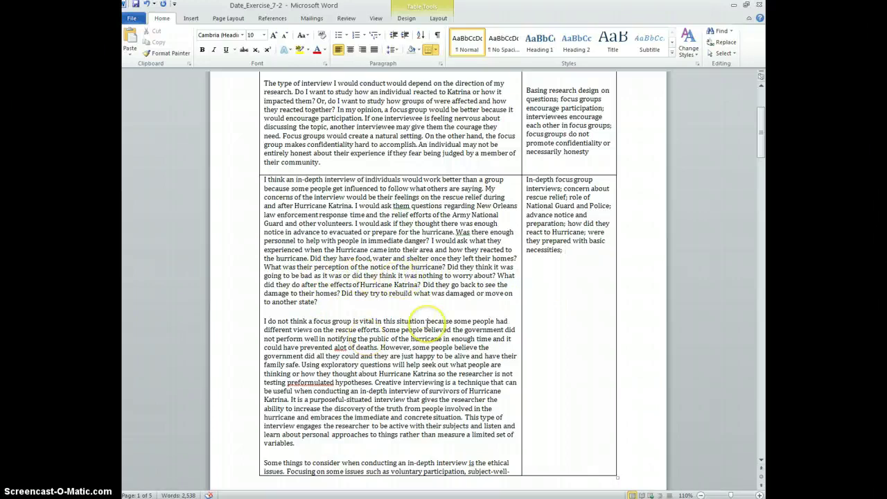
# Step: Finish the second response's first note with "their level of concern at time; their experience after hurricane; rebuild the damage?"
pyautogui.write('le')
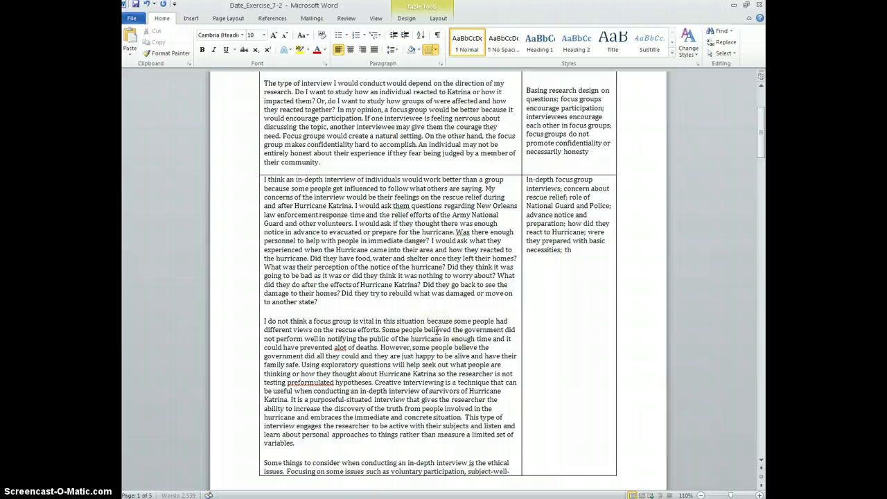
pyautogui.write('e')
pyautogui.press('BackSpace')
pyautogui.press('BackSpace')
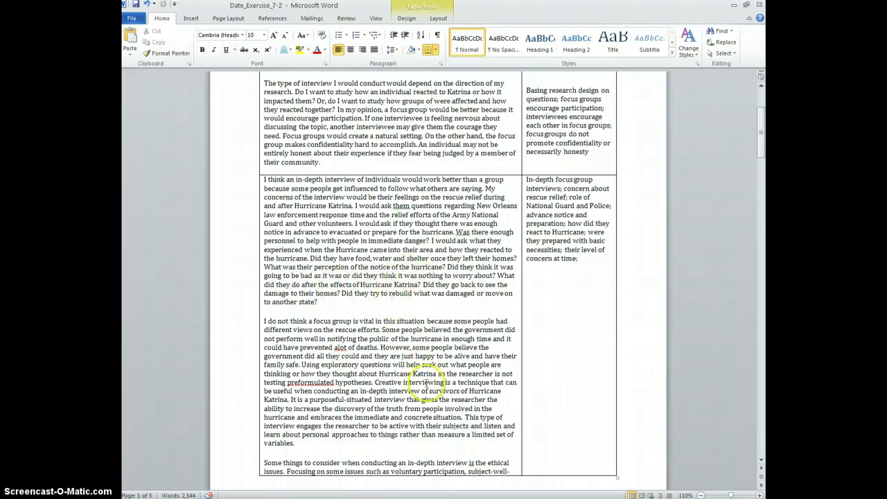
pyautogui.write('their experience after hurricane')
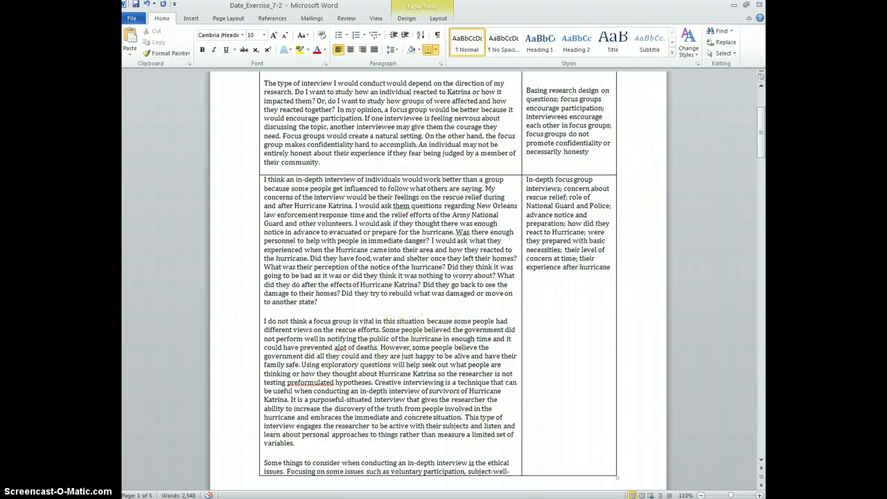
pyautogui.write('; re')
pyautogui.write('build the d')
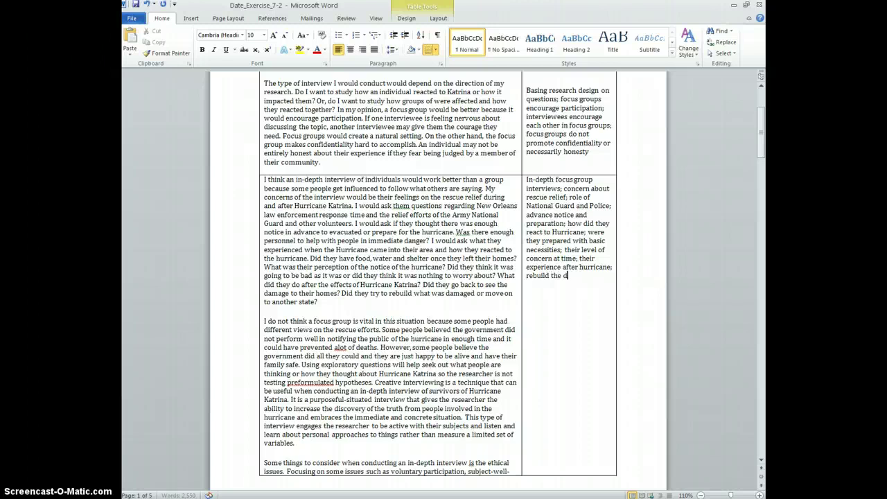
pyautogui.write('amage?')
# Step: Append "; impact on individuals and groups and their response" to the note beside the first response's second paragraph
pyautogui.scroll(4, 603, 277)
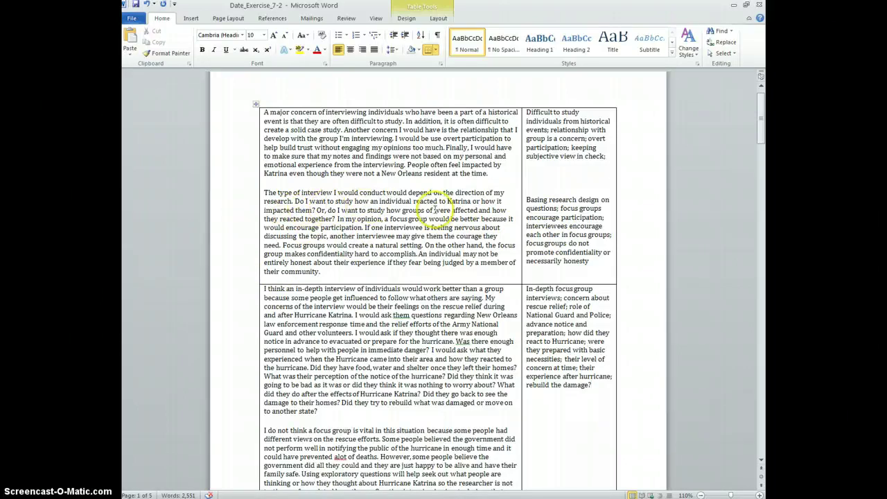
pyautogui.moveTo(294, 201); pyautogui.dragTo(424, 210)
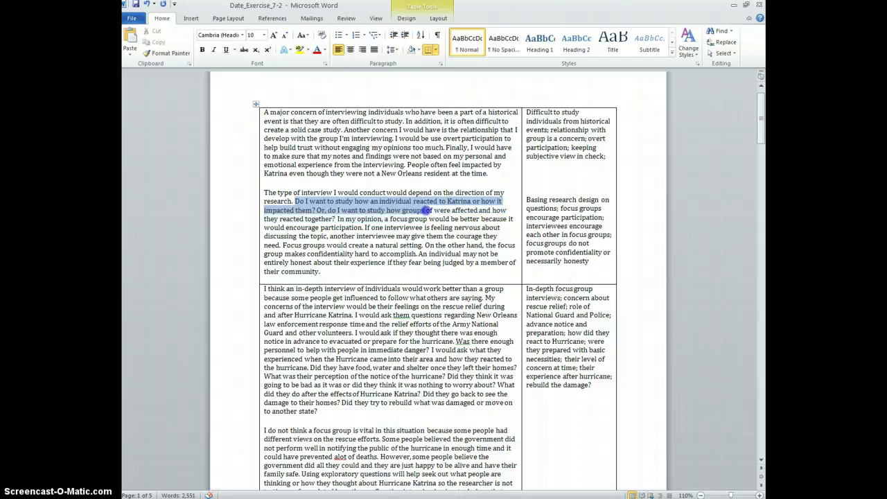
pyautogui.moveTo(418, 215); pyautogui.dragTo(335, 219)
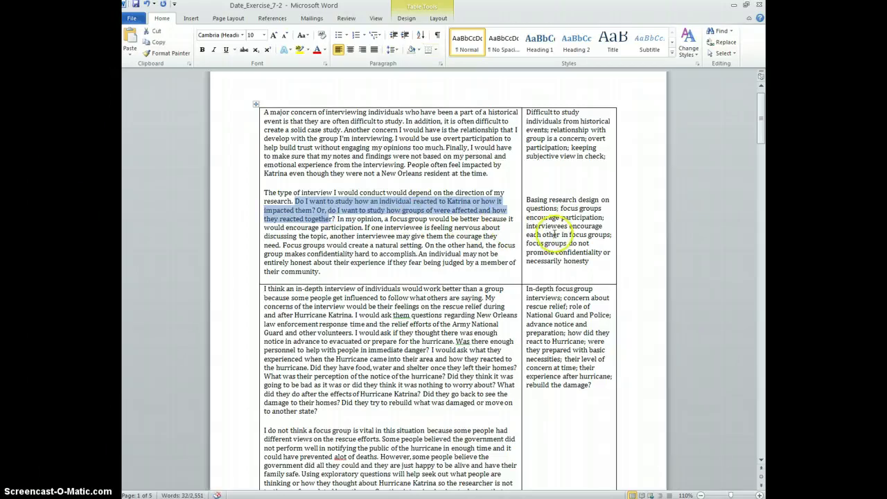
pyautogui.click(602, 258)
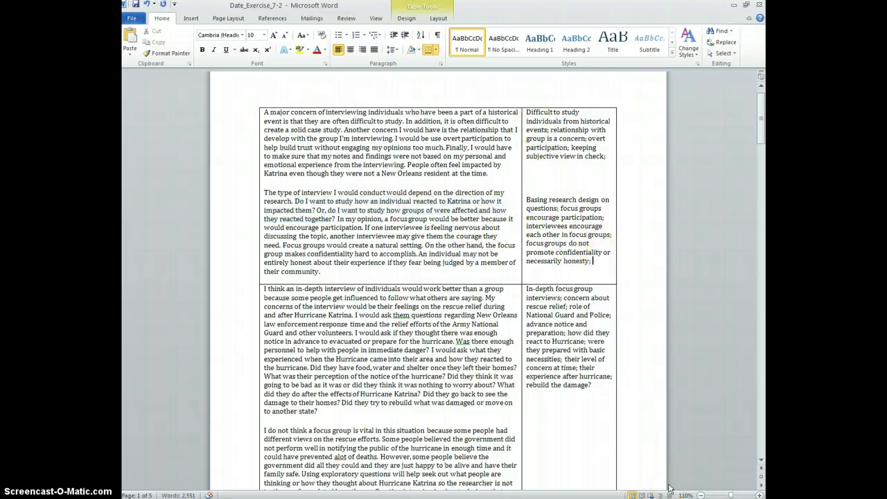
pyautogui.write('impact on individuals')
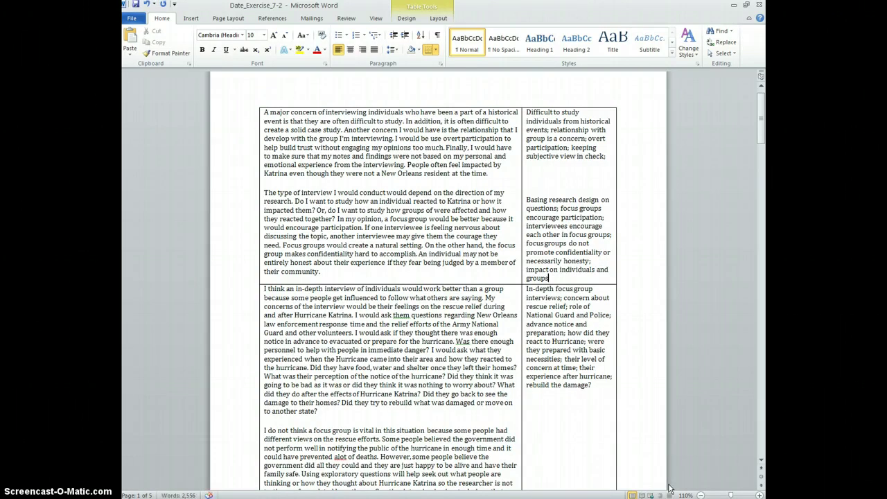
pyautogui.write('and their response')
# Step: Start a separate note beside the second response's second paragraph reading "Not focus groups"
pyautogui.scroll(-3, 472, 282)
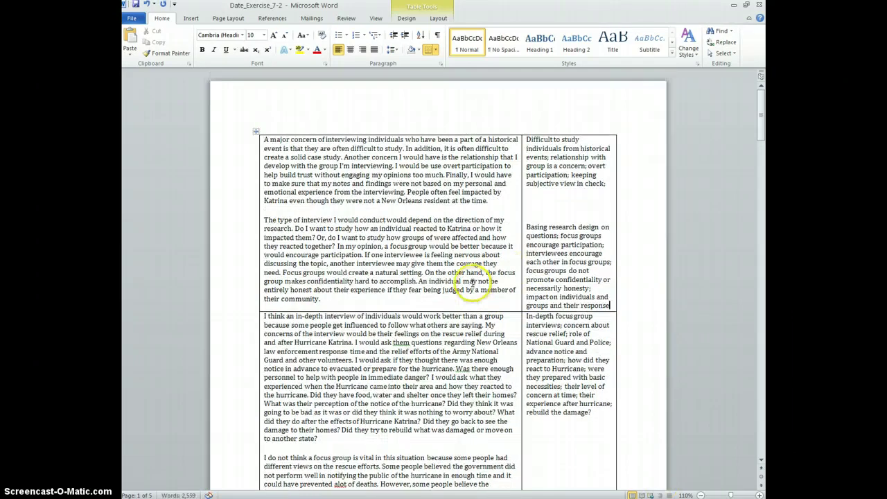
pyautogui.scroll(-2, 471, 283)
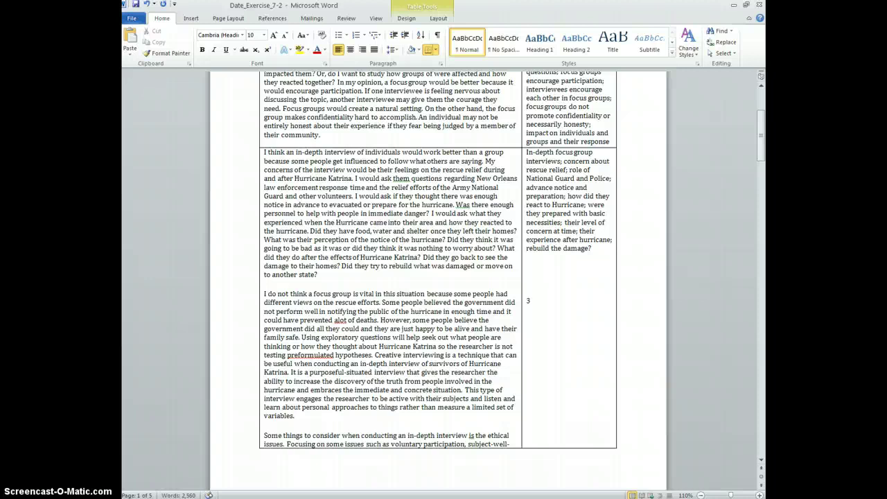
pyautogui.press('BackSpace')
pyautogui.write('roups')
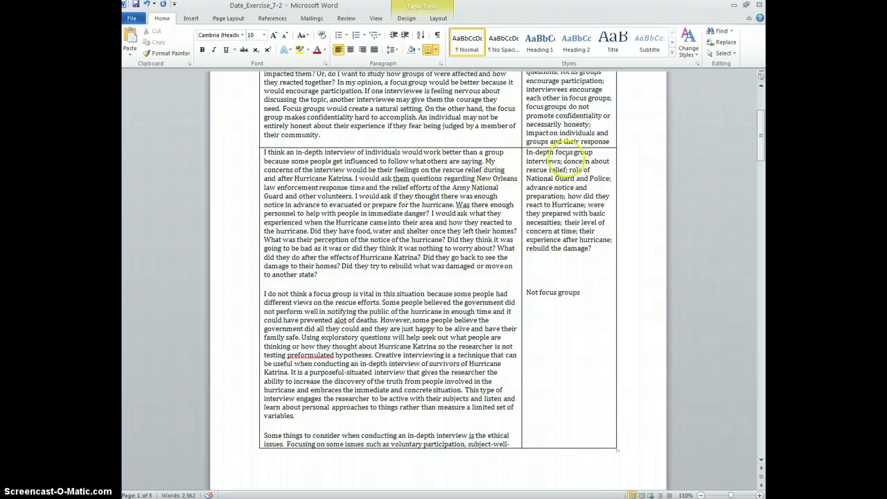
# Step: Mark the words "focus group" as doubtful in the second response's first note by changing them to "(focus group?)"
pyautogui.click(555, 153)
pyautogui.write('(')
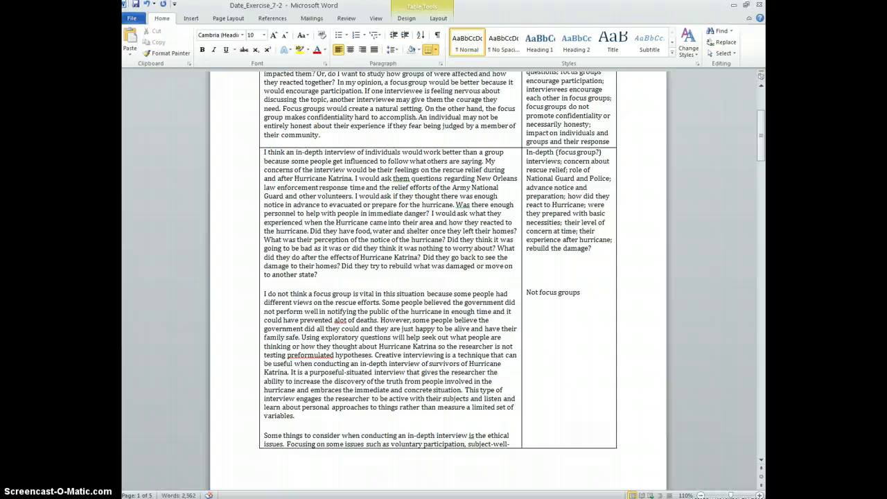
pyautogui.scroll(1, 537, 229)
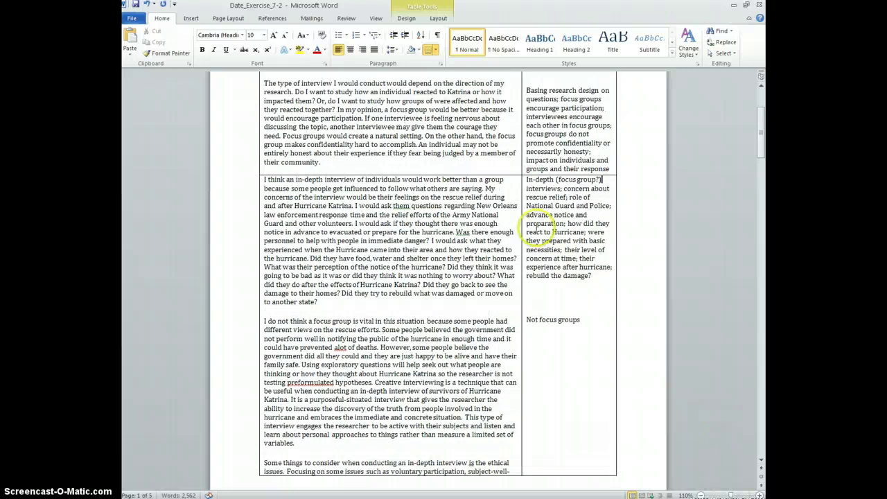
# Step: Append "; government response;" to the "Not focus groups" note beside the second response's second paragraph
pyautogui.click(584, 320)
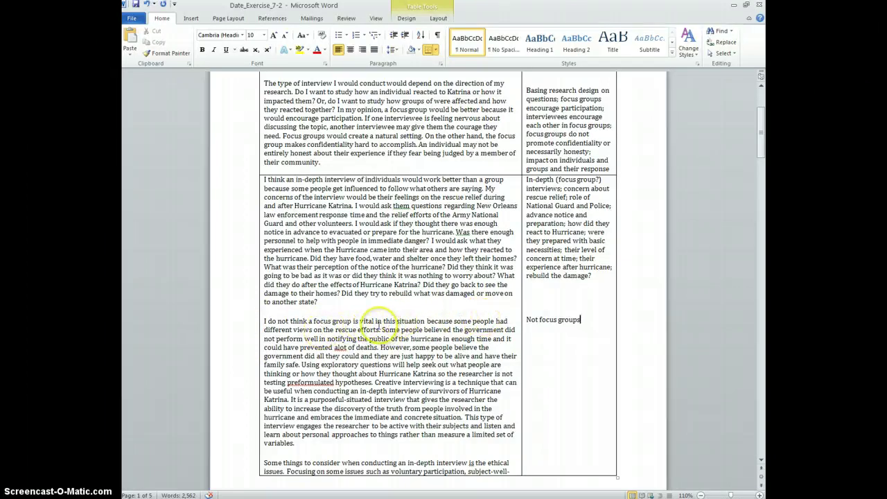
pyautogui.click(390, 328)
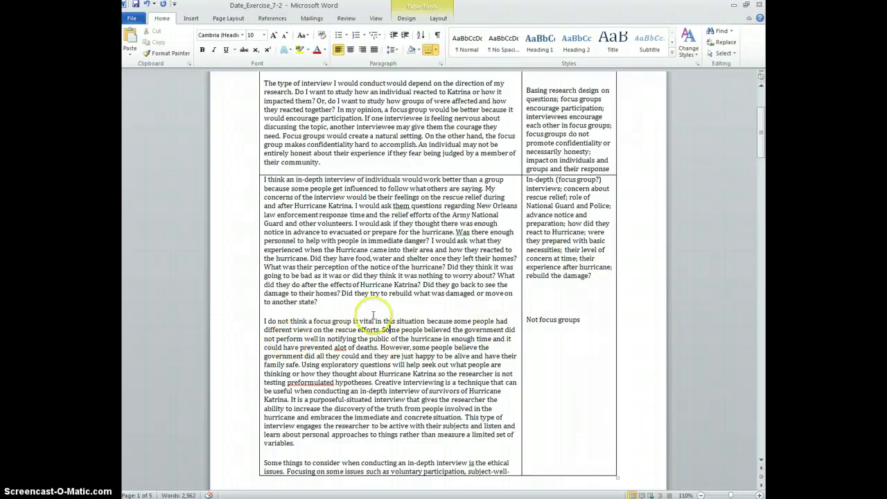
pyautogui.click(475, 338)
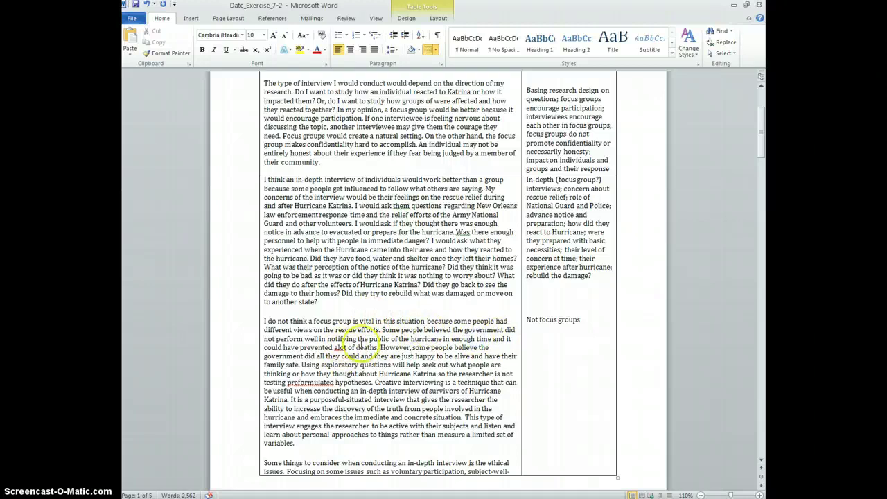
pyautogui.scroll(-1, 366, 346)
pyautogui.click(588, 292)
pyautogui.write('; government response;')
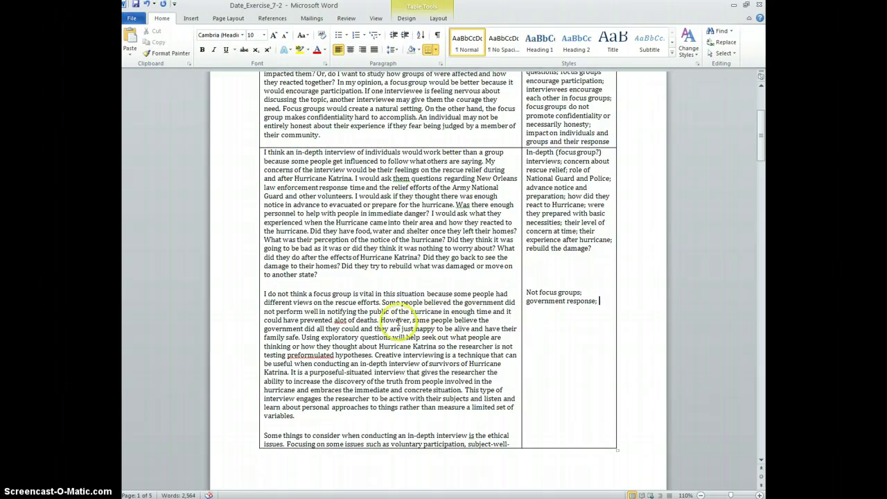
# Step: Add "people are glad to be alive/safe;" to the note beside the second response's second paragraph
pyautogui.scroll(-1, 392, 323)
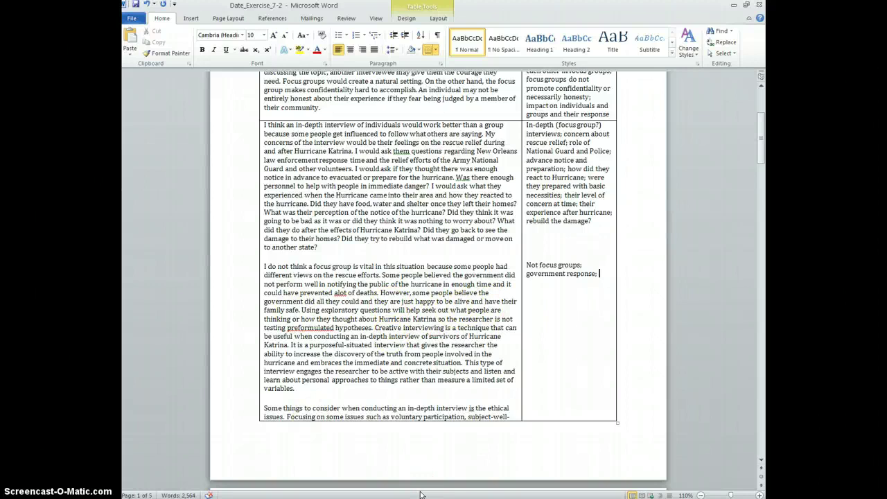
pyautogui.write('people are glad to be a')
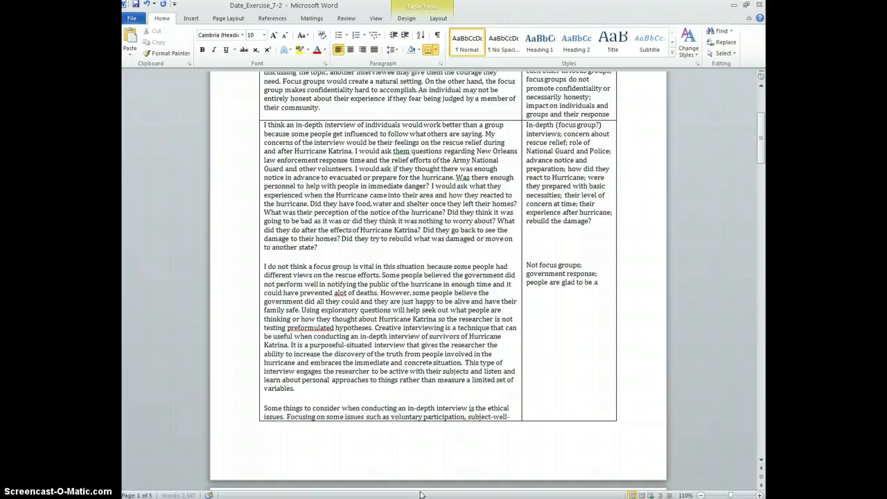
pyautogui.write('live/s')
pyautogui.write('afe;')
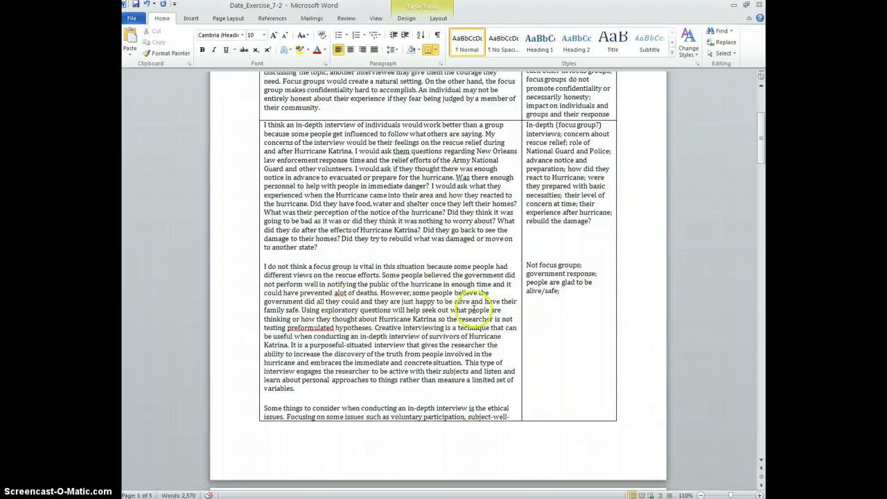
# Step: Continue the note beside the second response's second paragraph with "inductive process can emerge"
pyautogui.scroll(-1, 364, 322)
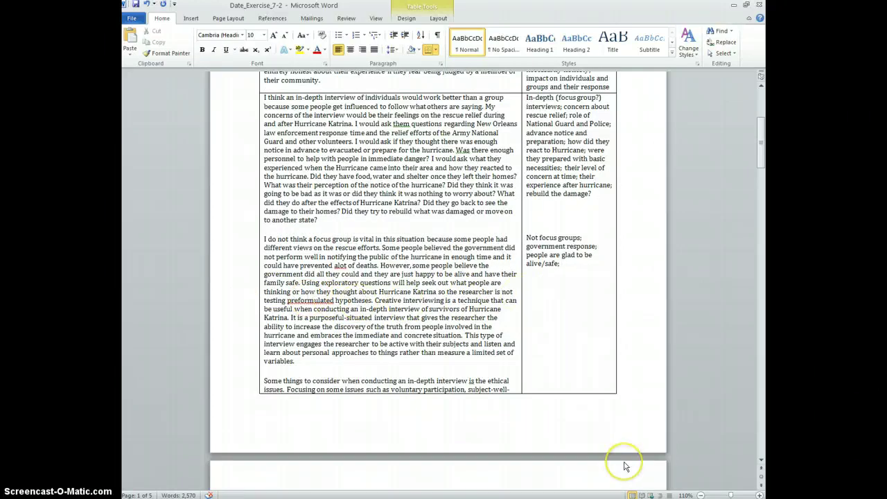
pyautogui.write('no')
pyautogui.press('BackSpace')
pyautogui.press('BackSpace')
pyautogui.write('inductive process can emerge')
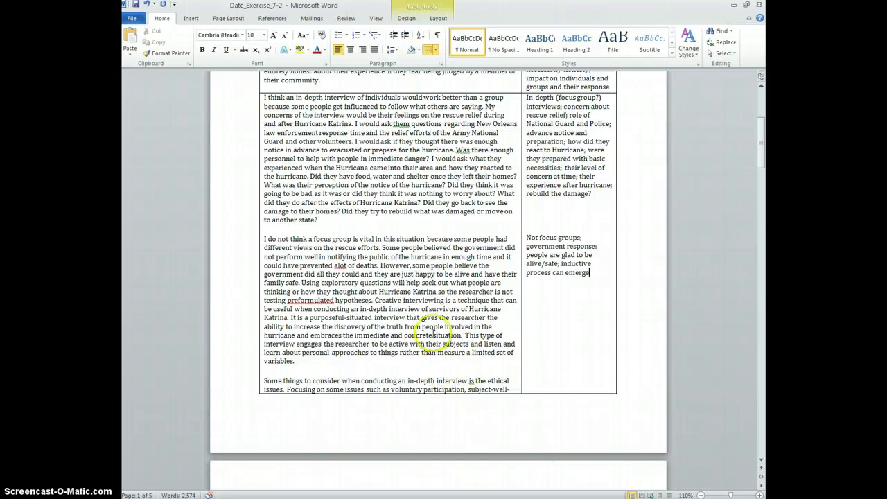
# Step: Append "; researcher as active listener" to the note beside the second response's second paragraph
pyautogui.moveTo(374, 300)
pyautogui.mouseDown()
pyautogui.moveTo(378, 309)
pyautogui.moveTo(374, 303)
pyautogui.mouseUp()
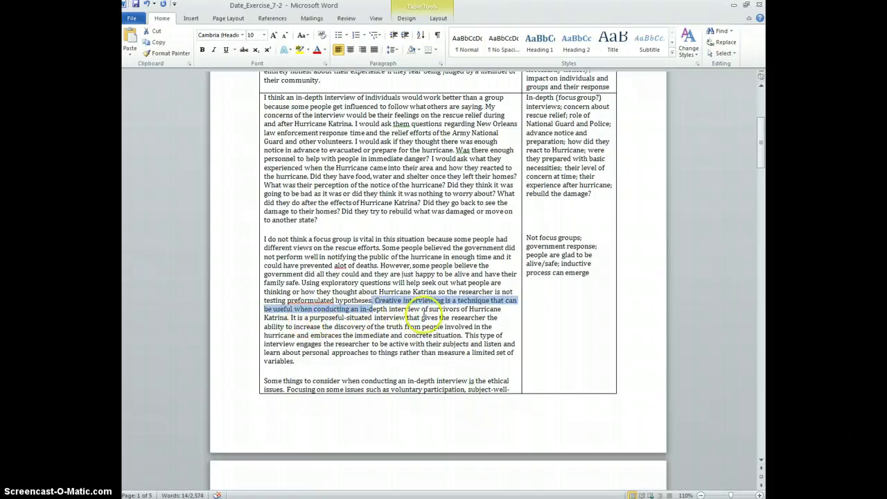
pyautogui.click(290, 316)
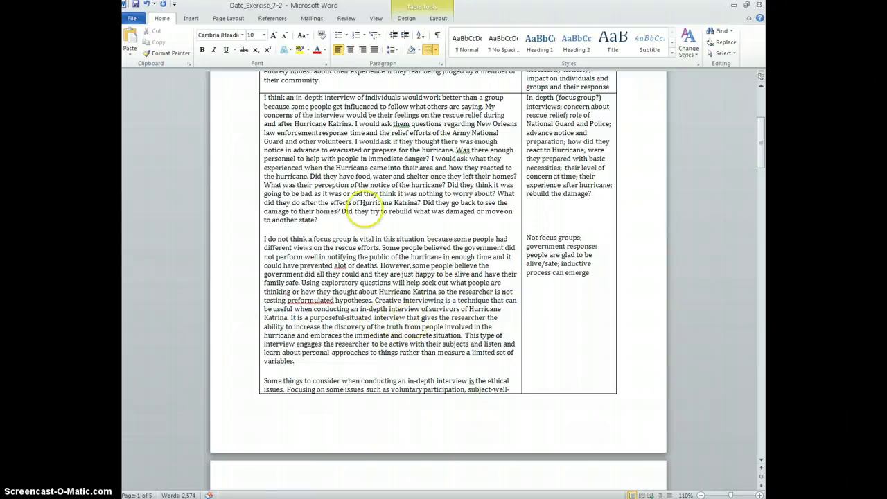
pyautogui.scroll(-1, 328, 319)
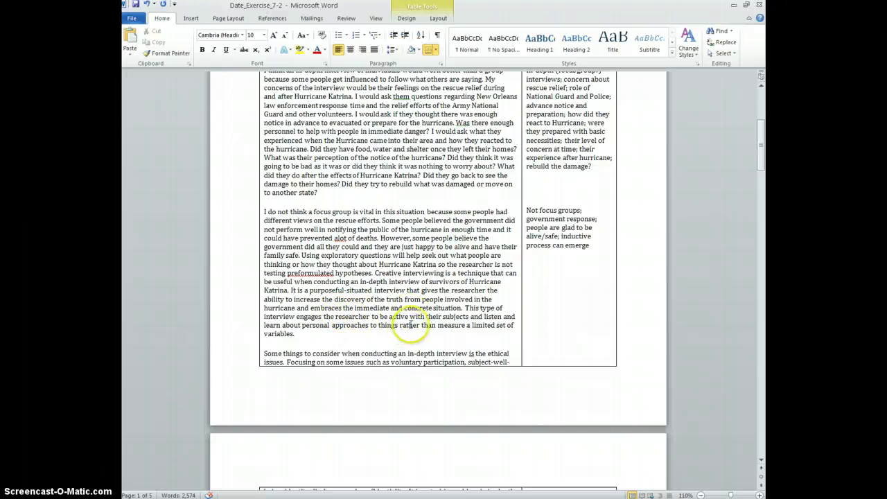
pyautogui.scroll(-1, 406, 322)
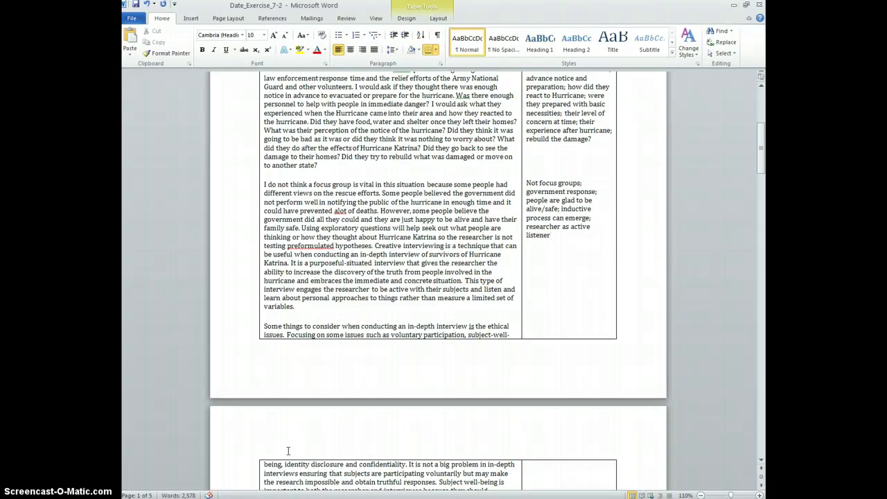
# Step: Review the notes written beside the first and second responses, comparing them for recurring themes
pyautogui.scroll(8, 291, 400)
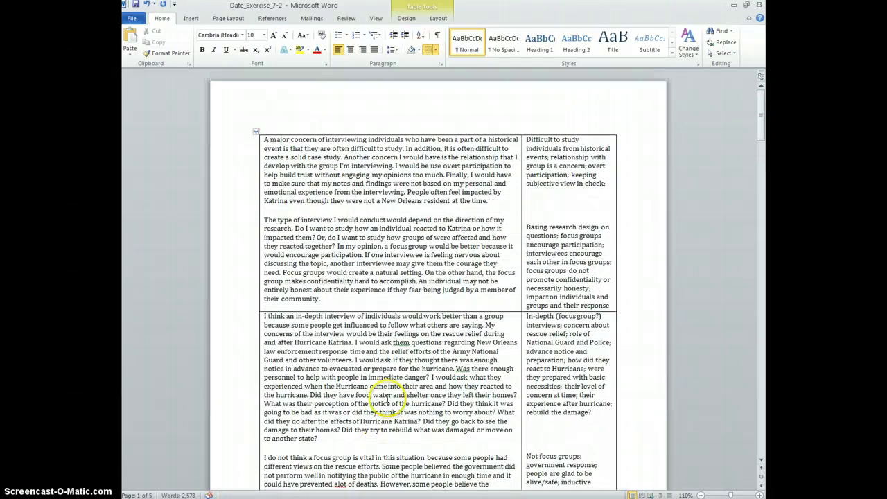
pyautogui.scroll(-20, 565, 189)
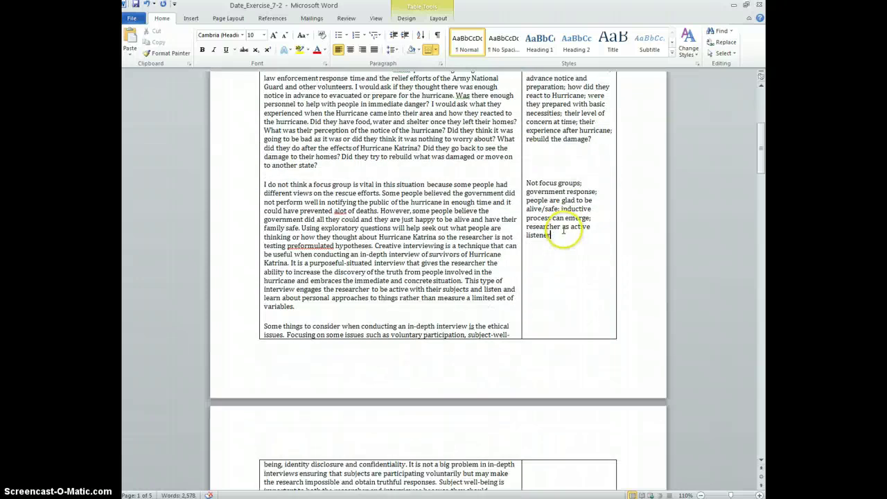
pyautogui.scroll(20, 562, 225)
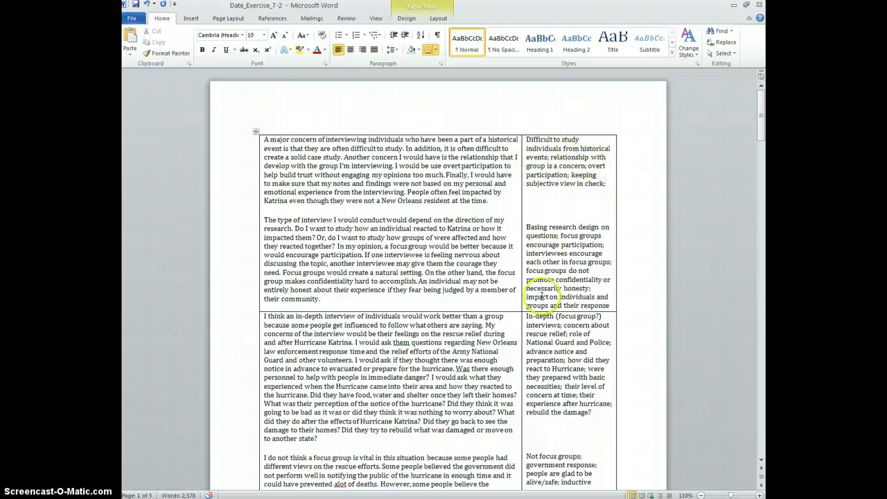
pyautogui.scroll(-6, 560, 312)
pyautogui.scroll(5, 559, 298)
pyautogui.scroll(1, 559, 236)
pyautogui.scroll(-8, 561, 208)
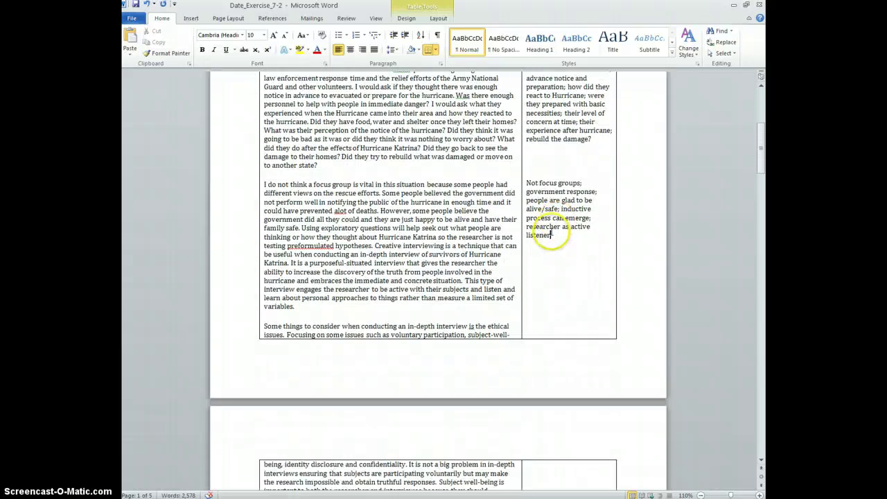
pyautogui.scroll(5, 556, 212)
pyautogui.scroll(-2, 551, 218)
pyautogui.scroll(-2, 546, 229)
pyautogui.scroll(5, 558, 207)
pyautogui.scroll(-9, 541, 180)
pyautogui.scroll(6, 543, 221)
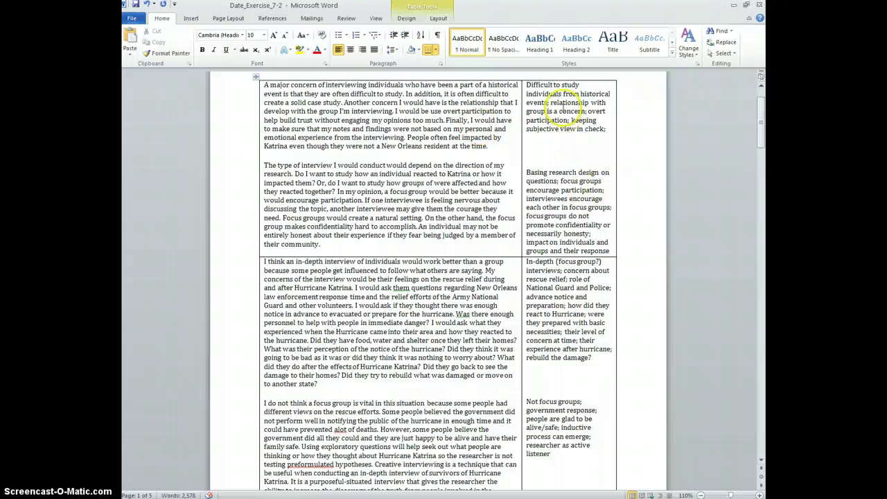
pyautogui.moveTo(563, 103); pyautogui.dragTo(575, 110)
pyautogui.click(576, 108)
pyautogui.scroll(-1, 567, 148)
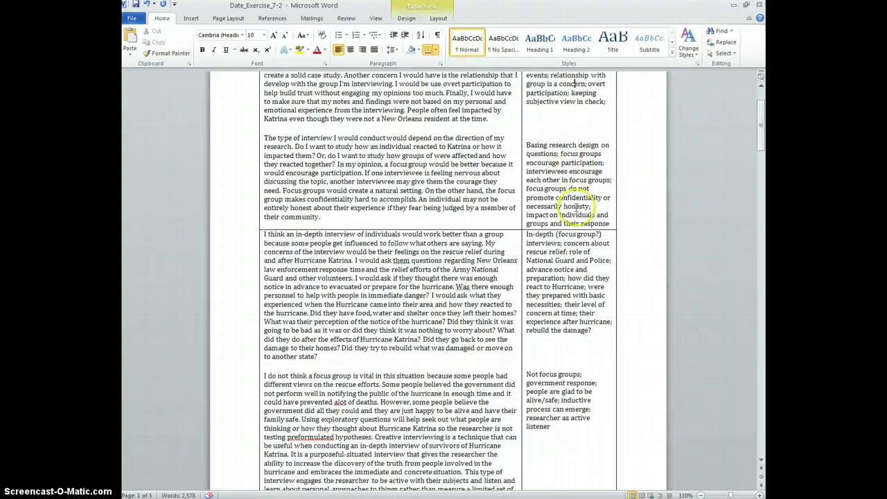
pyautogui.scroll(-4, 576, 211)
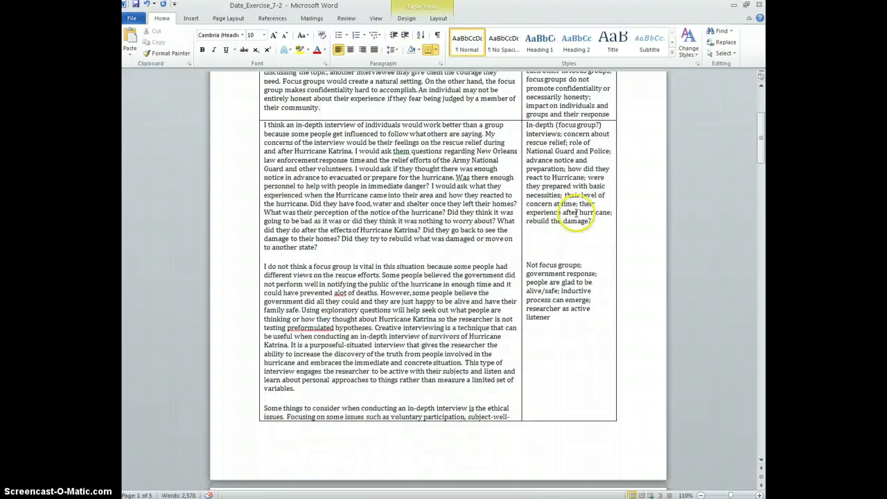
# Step: Attach the comment "Concern for subject-researcher relationship" to the words "researcher as active listener" in the second response's second note
pyautogui.click(570, 317)
pyautogui.moveTo(517, 311); pyautogui.dragTo(528, 308)
pyautogui.scroll(7, 532, 142)
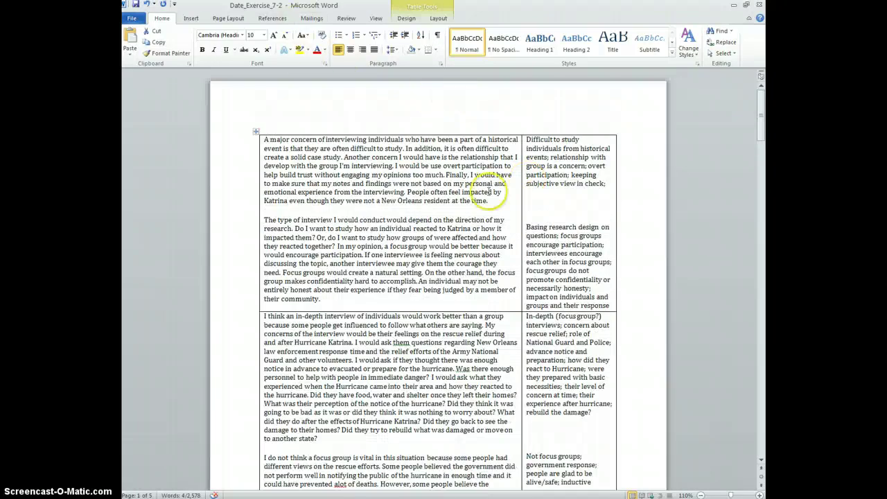
pyautogui.scroll(-1, 548, 291)
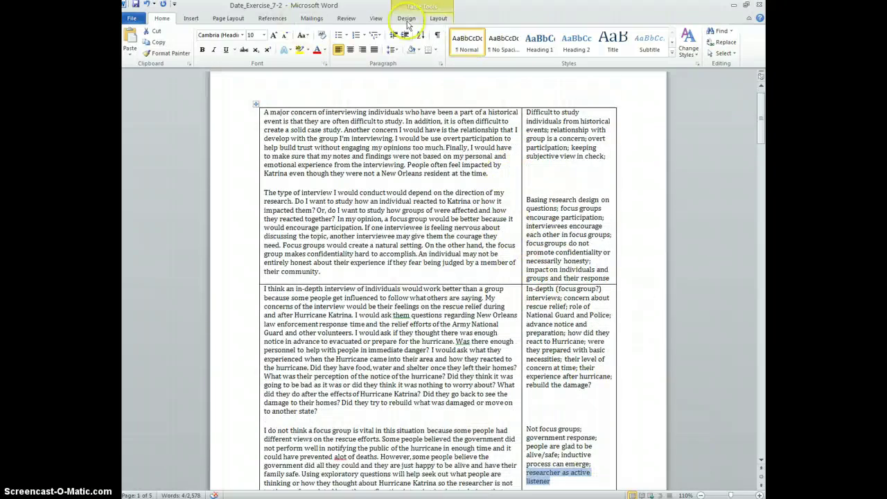
pyautogui.click(348, 18)
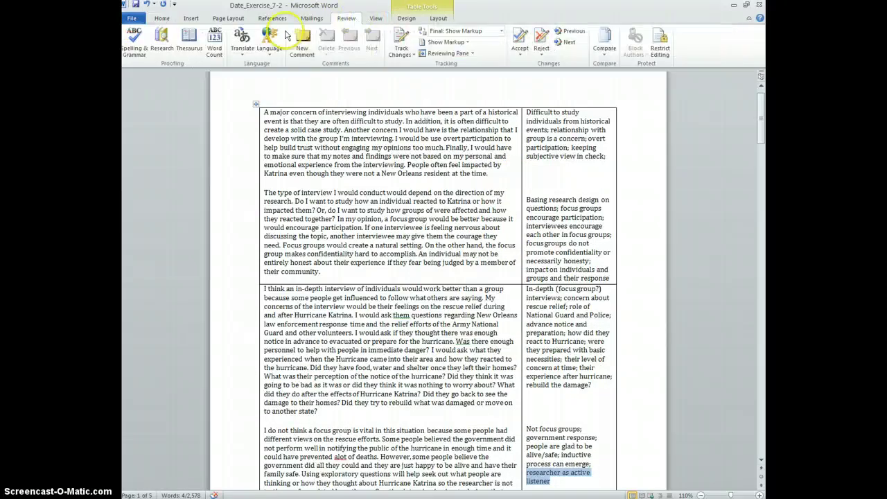
pyautogui.click(303, 42)
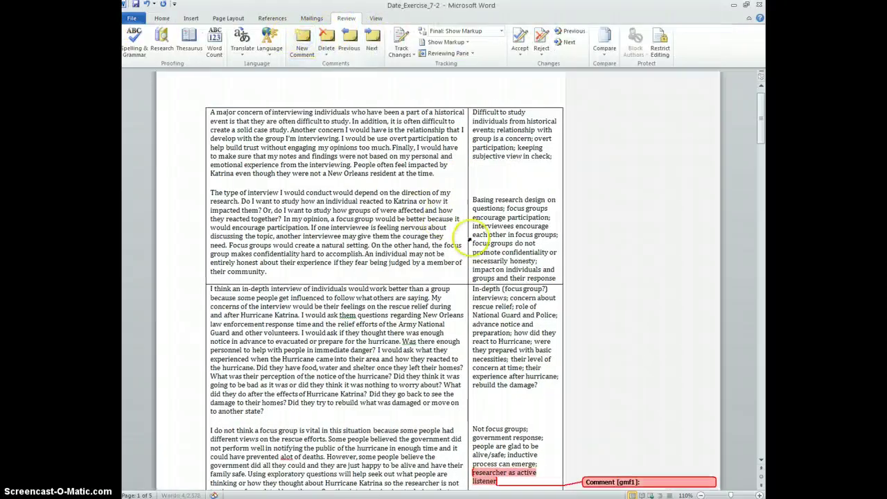
pyautogui.scroll(-3, 465, 238)
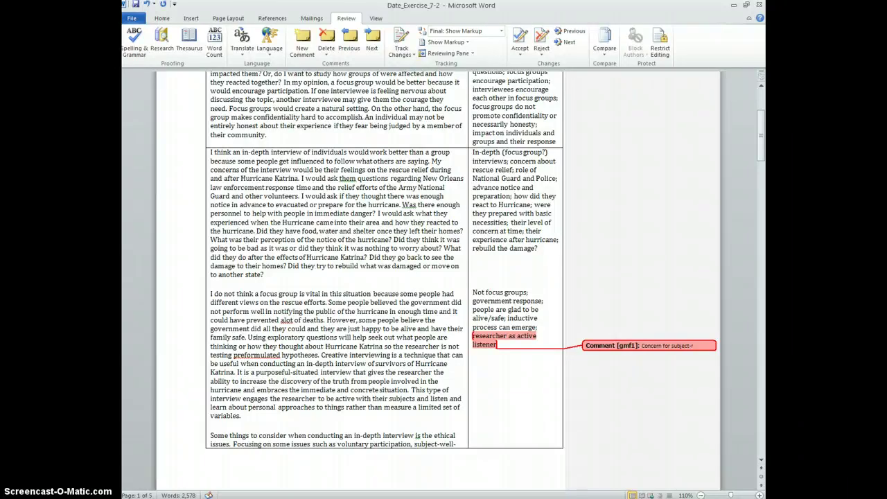
pyautogui.write('her relationship')
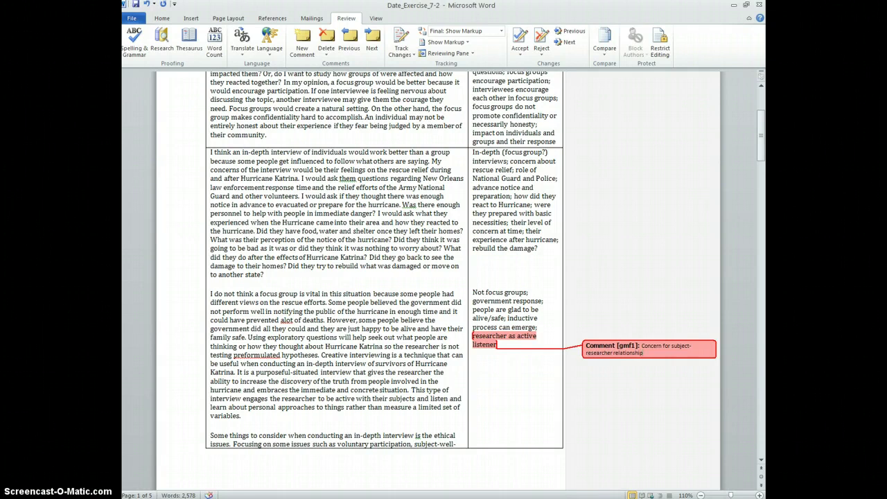
# Step: Attach the comment "Concern for subject-researcher relationship" to "relationship with group is a concern" in the first response's first note
pyautogui.scroll(5, 684, 396)
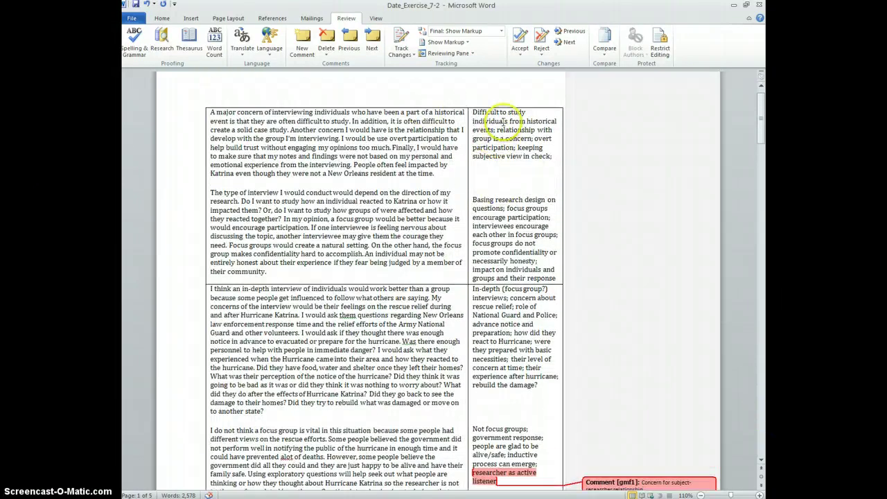
pyautogui.moveTo(496, 130); pyautogui.dragTo(532, 139)
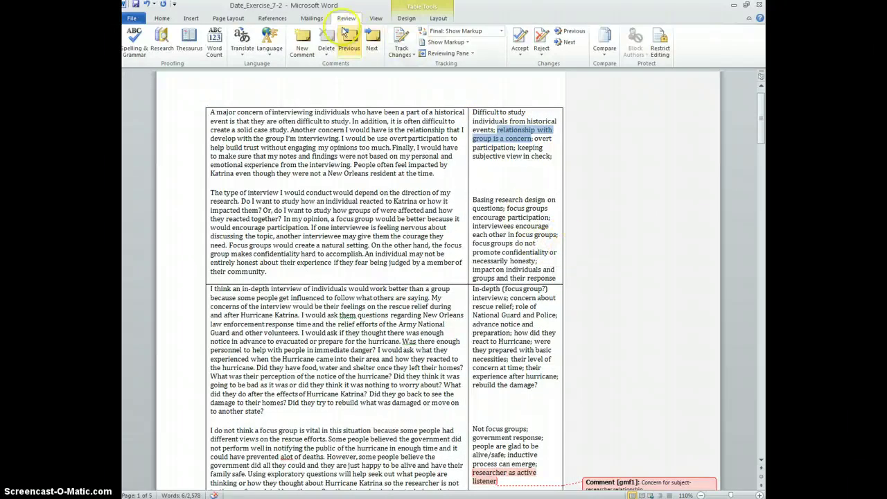
pyautogui.click(302, 42)
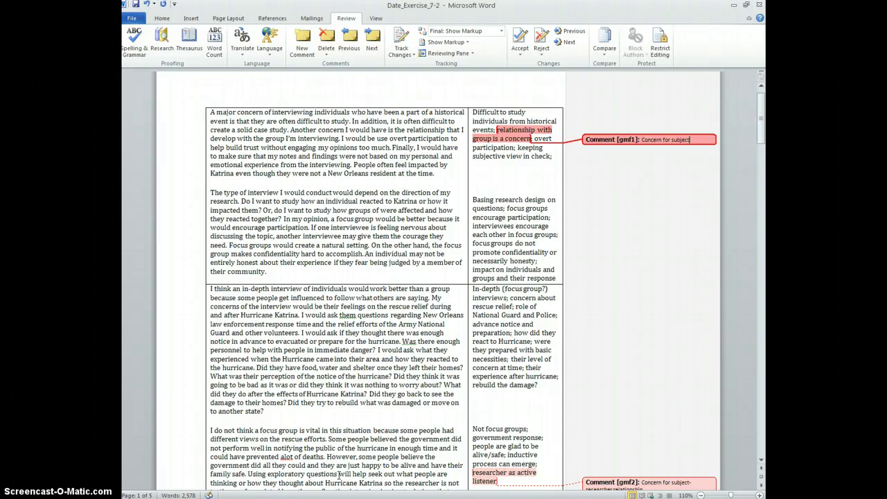
pyautogui.write('Concern for subject-researcher relationship')
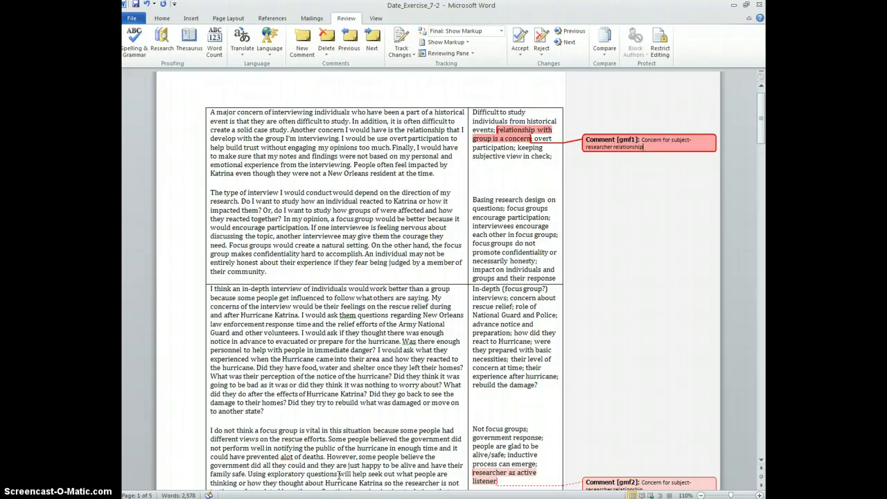
# Step: Attach the comment "Focus groups" to the first mention of "focus groups" in the first response's second note
pyautogui.scroll(-1, 402, 312)
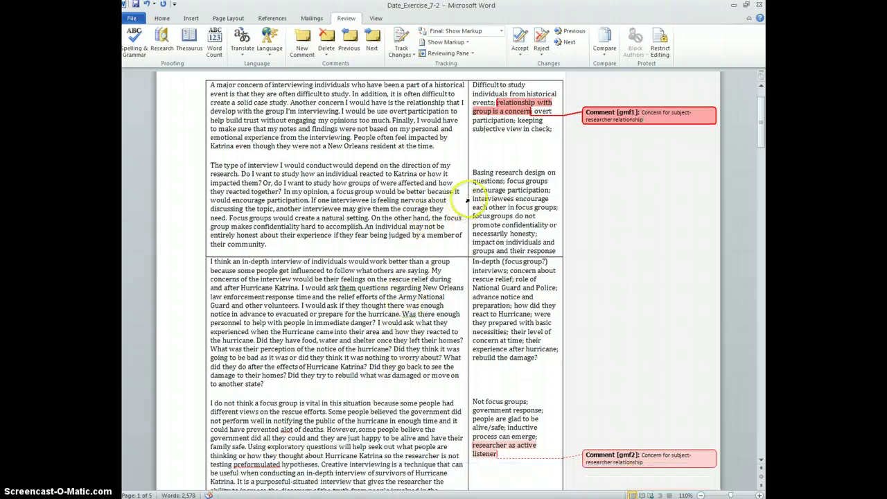
pyautogui.click(493, 197)
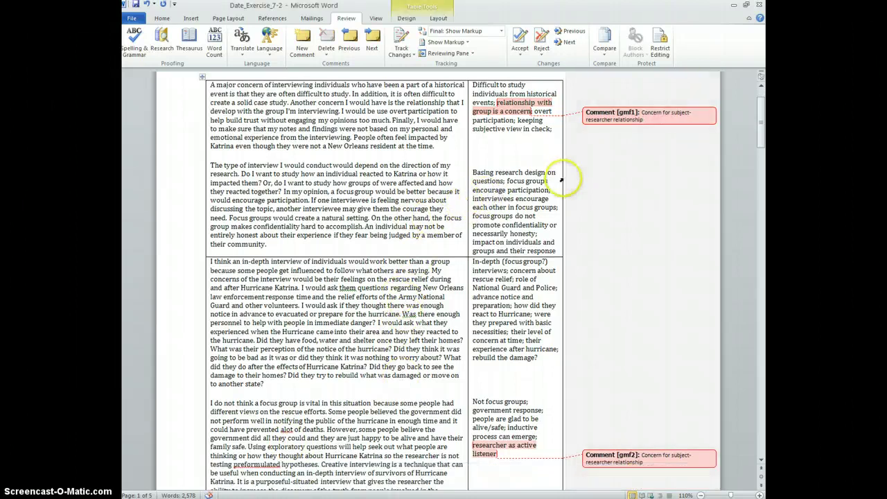
pyautogui.scroll(-1, 524, 168)
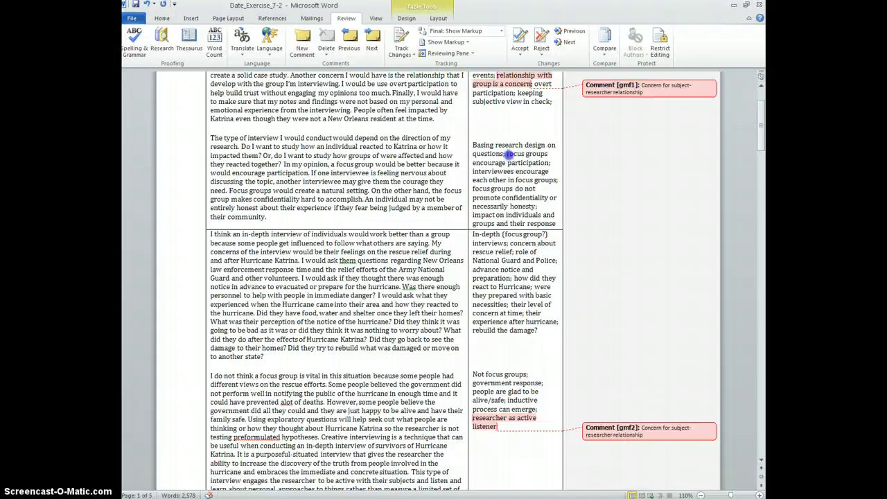
pyautogui.moveTo(506, 154); pyautogui.dragTo(545, 153)
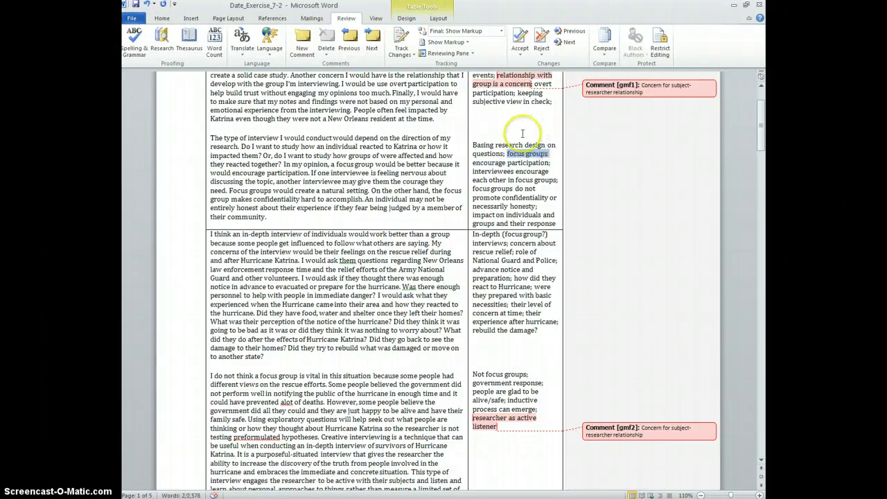
pyautogui.click(302, 43)
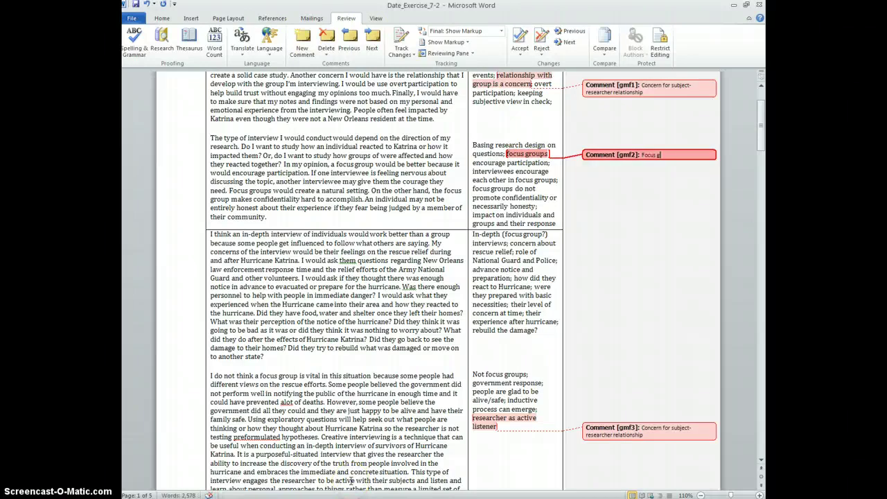
pyautogui.scroll(-2, 325, 481)
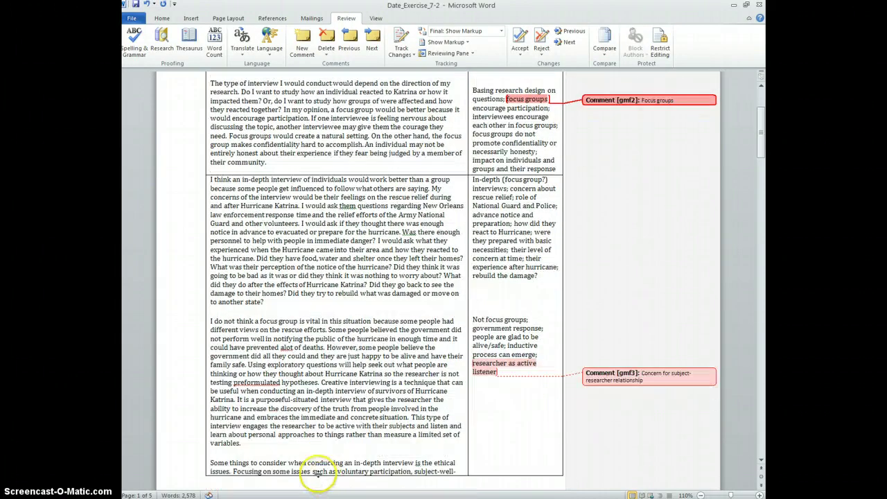
# Step: In the second response's notes, comment "In-depth interviews" on "In-depth" and "Focus groups" on the words "focus groups" after "Not"
pyautogui.moveTo(474, 181); pyautogui.dragTo(501, 180)
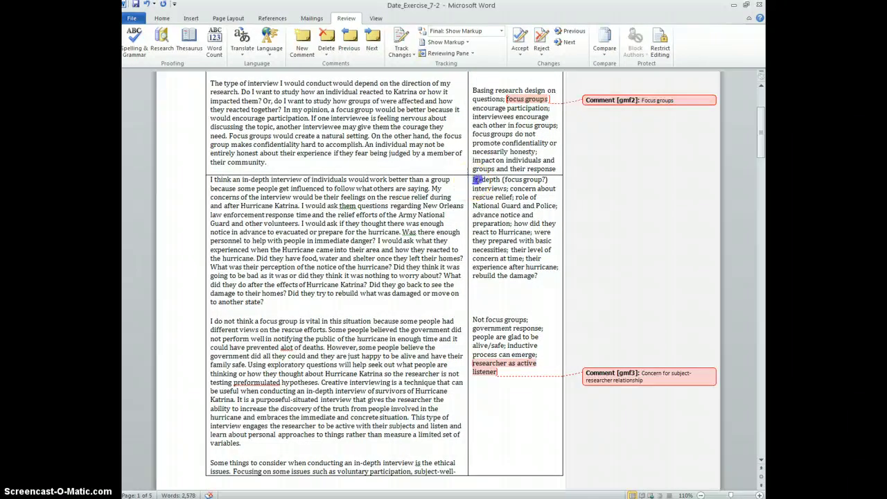
pyautogui.click(302, 49)
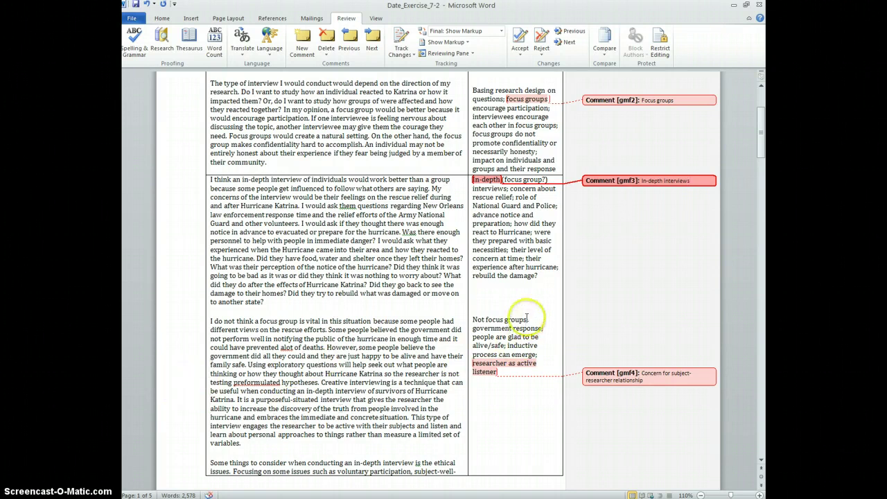
pyautogui.moveTo(528, 319); pyautogui.dragTo(495, 317)
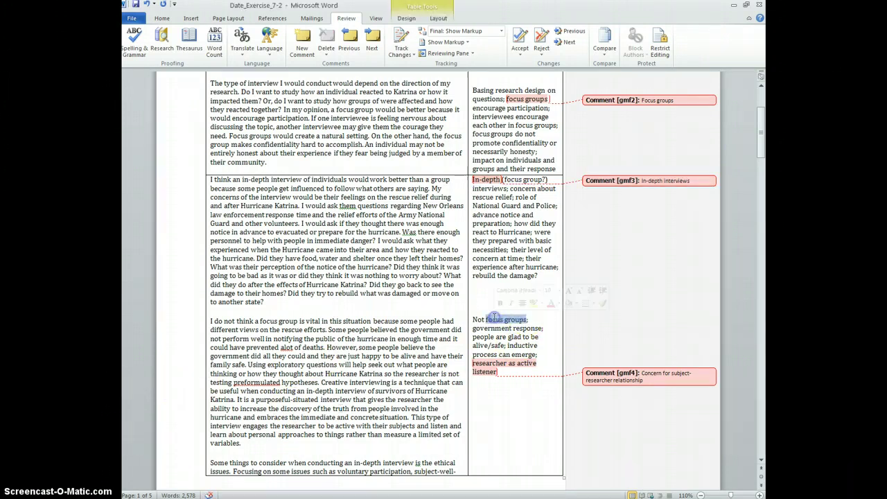
pyautogui.click(303, 49)
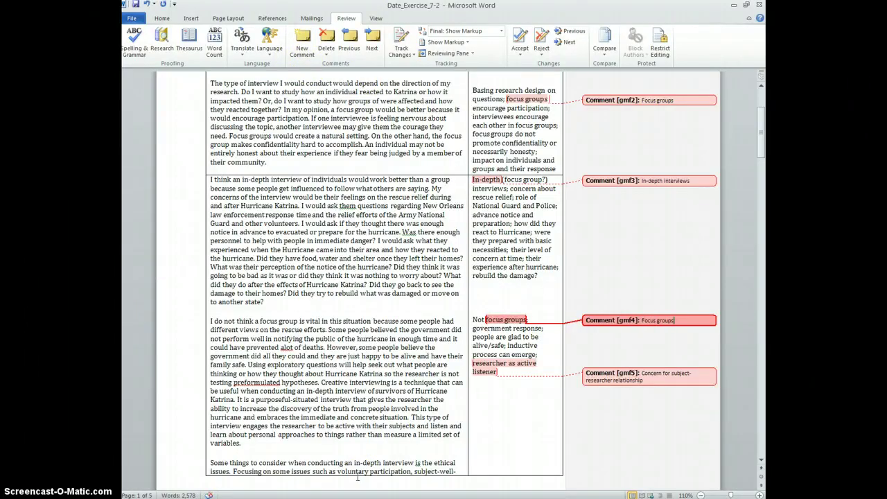
# Step: Look over the theme comments on the first two responses and the responses that still have no notes
pyautogui.scroll(-3, 631, 308)
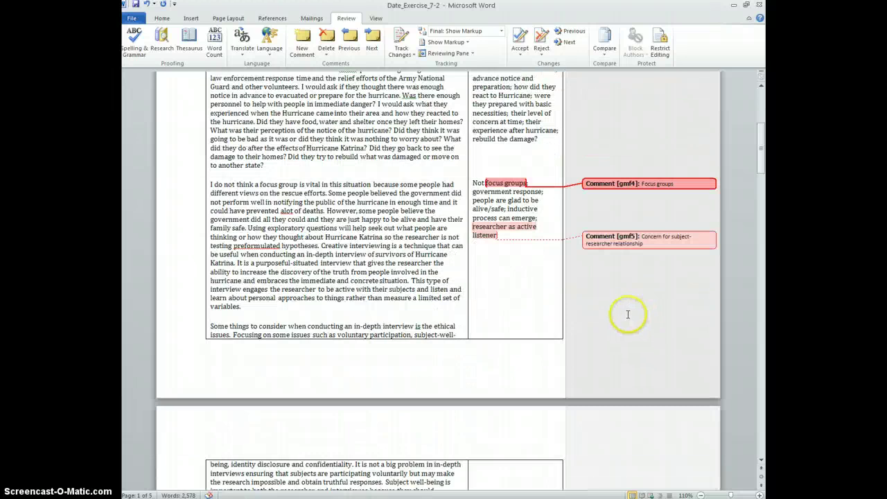
pyautogui.scroll(5, 627, 311)
pyautogui.scroll(-2, 613, 160)
pyautogui.scroll(-15, 638, 268)
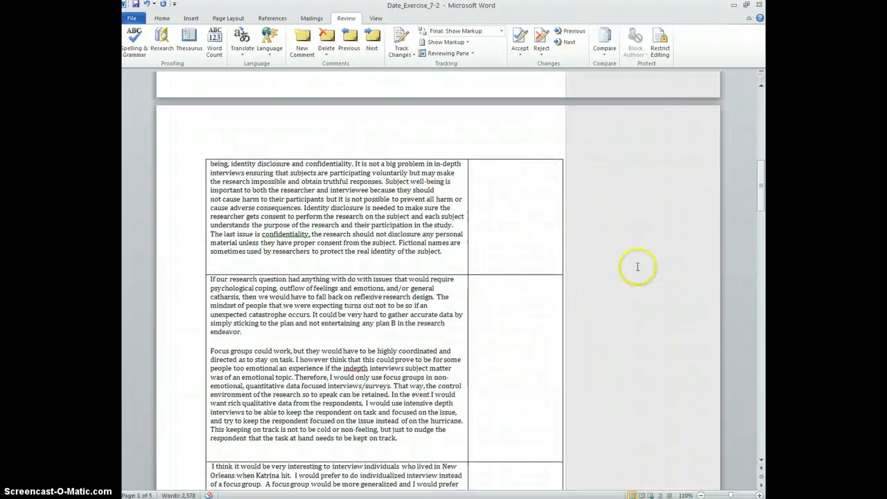
pyautogui.scroll(12, 638, 264)
pyautogui.scroll(7, 634, 264)
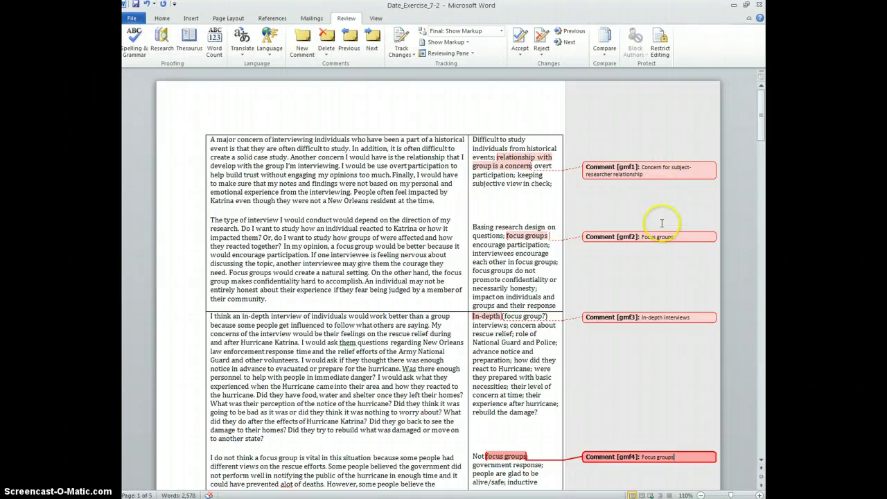
pyautogui.scroll(-4, 652, 411)
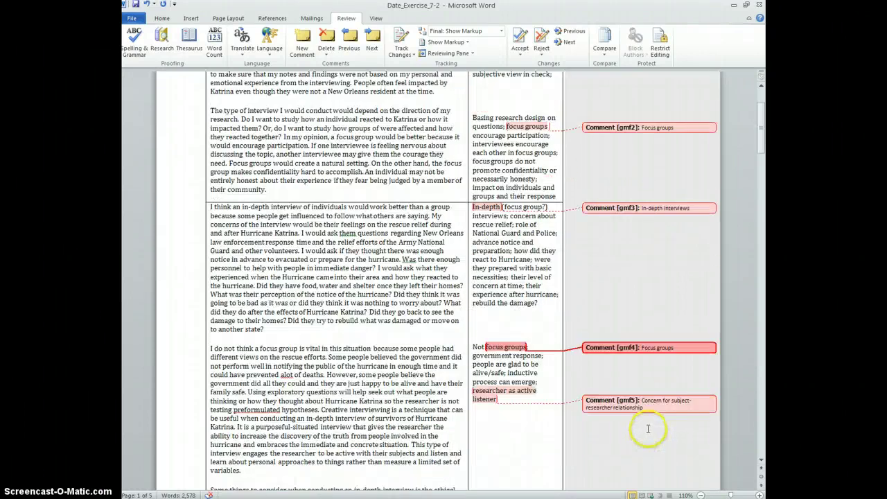
# Step: Reread the first two responses and their notes to find another theme that both share
pyautogui.scroll(1, 644, 279)
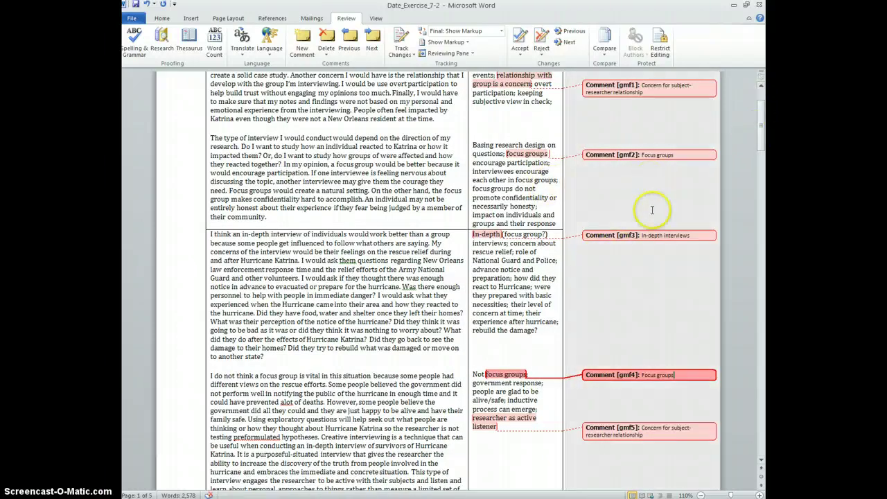
pyautogui.scroll(-5, 640, 182)
pyautogui.scroll(8, 675, 256)
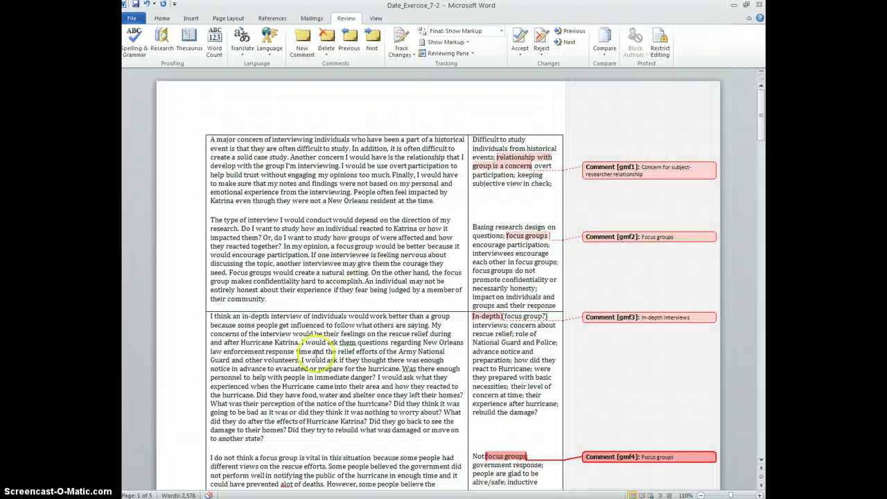
pyautogui.scroll(-5, 256, 275)
pyautogui.scroll(-9, 256, 275)
pyautogui.scroll(12, 252, 278)
pyautogui.scroll(2, 299, 263)
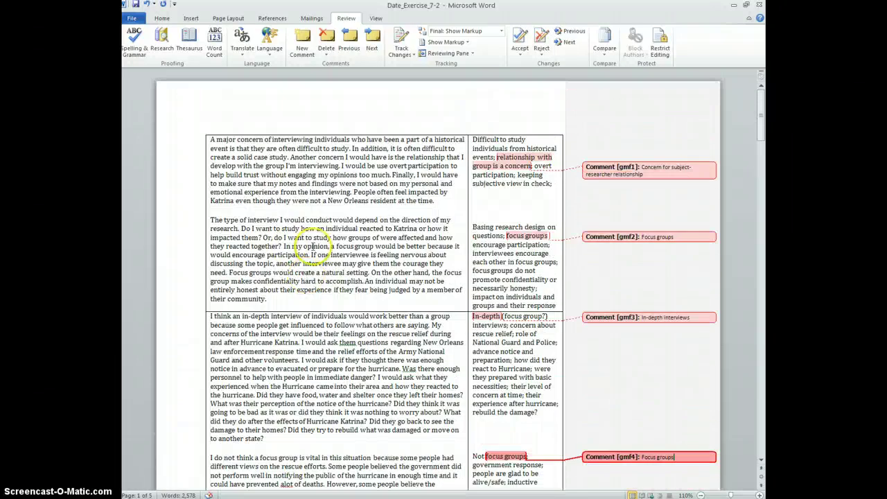
pyautogui.scroll(-4, 308, 341)
pyautogui.scroll(-9, 300, 341)
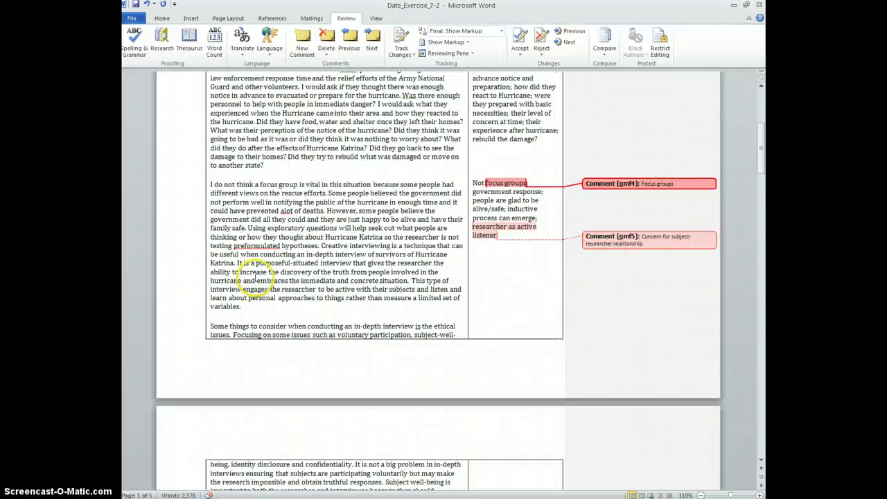
pyautogui.scroll(9, 305, 277)
pyautogui.scroll(3, 324, 289)
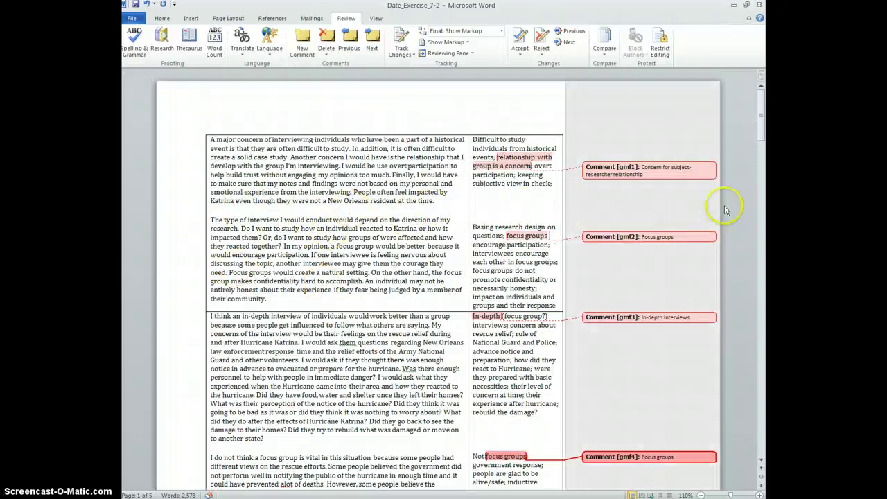
# Step: Attach the comment "Research questions" to the first response's passage from "Do I want to study how an individual" through "they reacted together?"
pyautogui.scroll(-1, 286, 283)
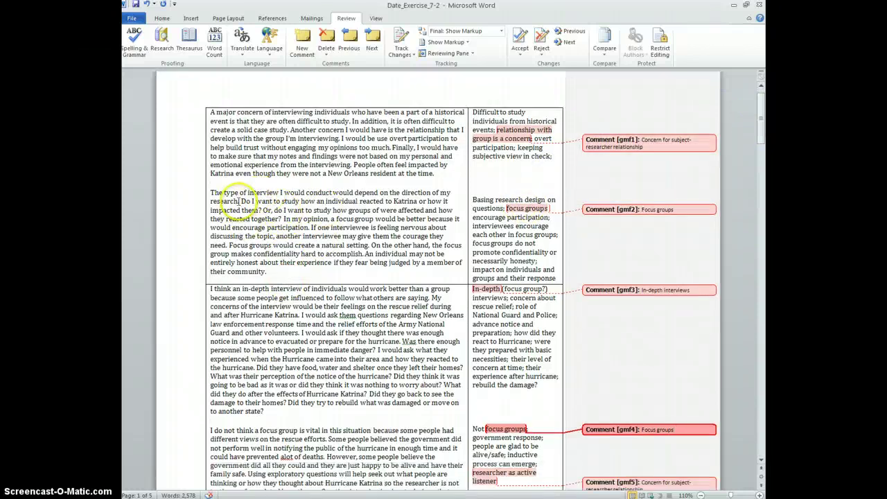
pyautogui.moveTo(242, 201); pyautogui.dragTo(281, 219)
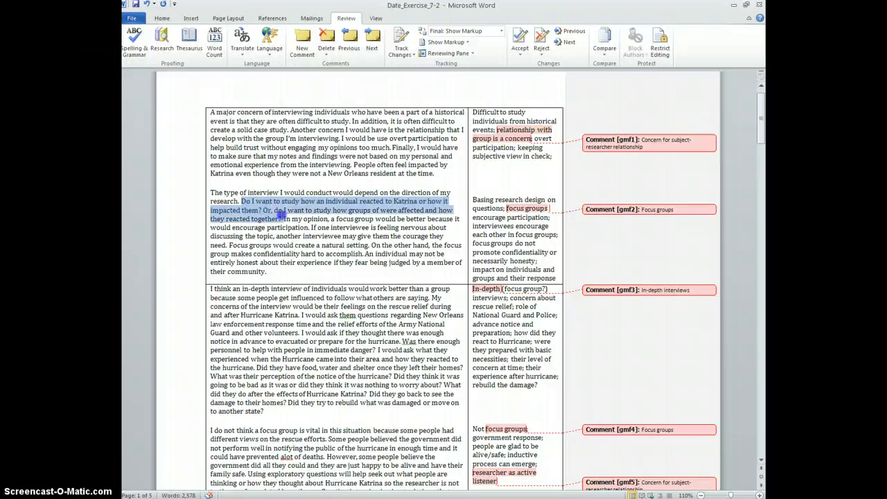
pyautogui.click(302, 41)
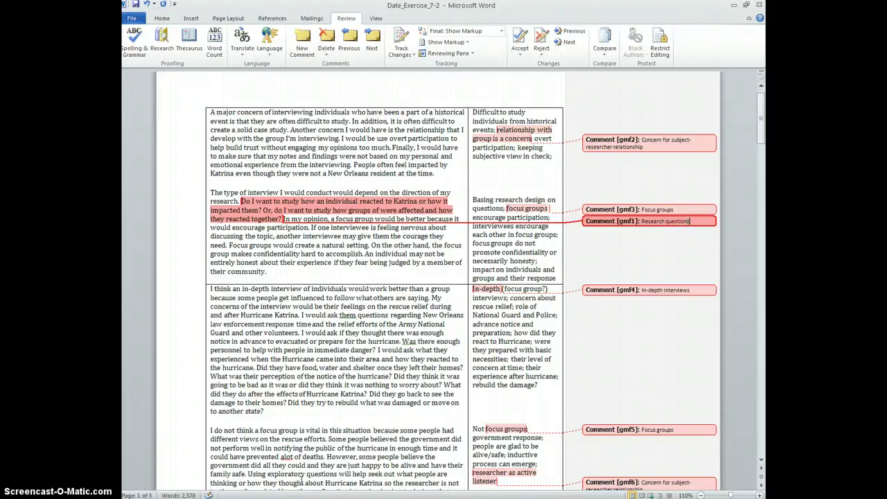
# Step: Copy the "Research questions" comment text into a new comment on the second response's passage from "I would ask them questions" through "to another state?"
pyautogui.scroll(-3, 525, 336)
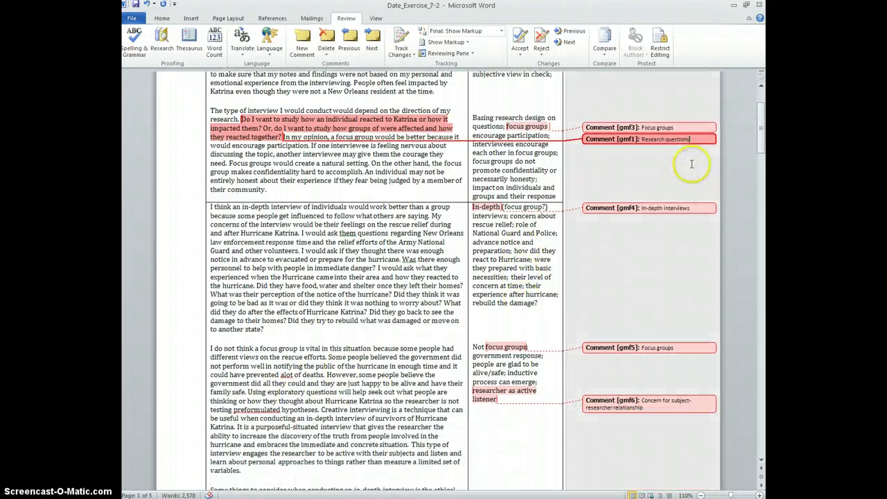
pyautogui.tripleClick(693, 139)
pyautogui.hotkey('ctrl', 'c')
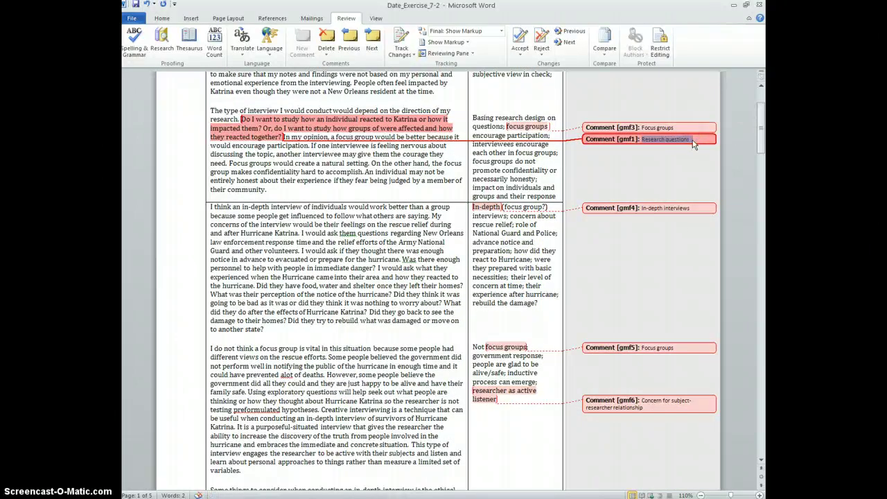
pyautogui.click(451, 279)
pyautogui.scroll(-2, 352, 291)
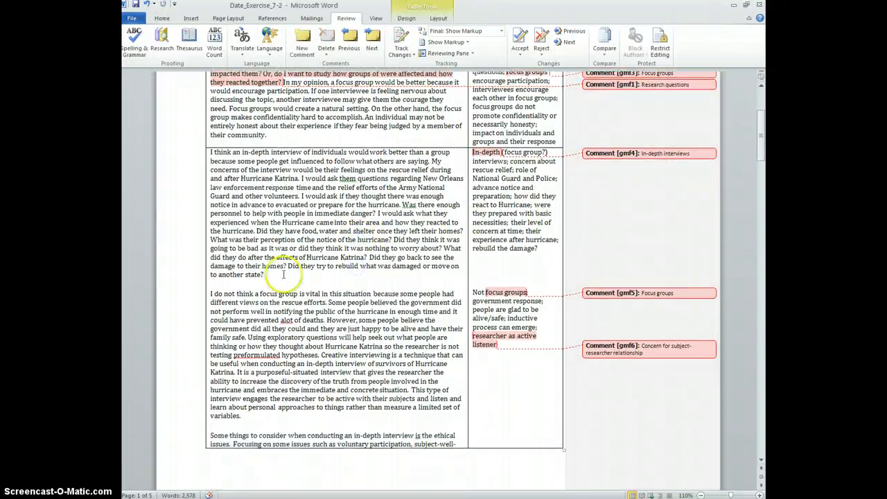
pyautogui.click(357, 239)
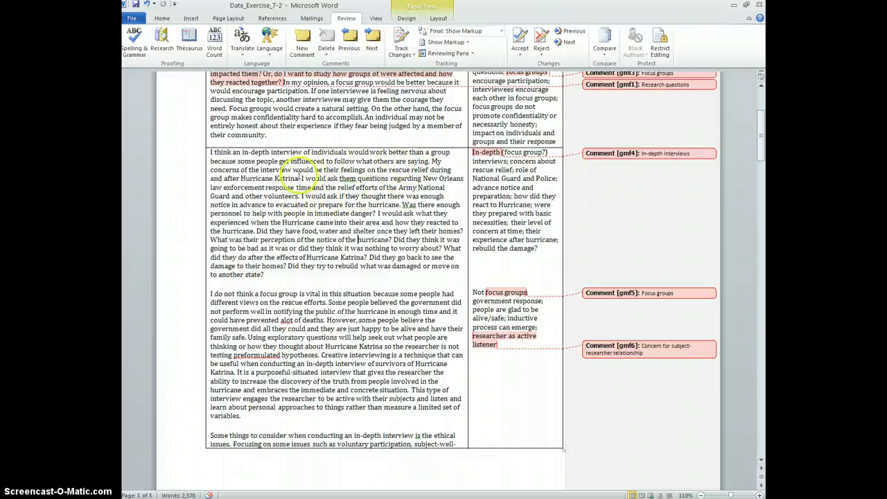
pyautogui.moveTo(301, 179); pyautogui.dragTo(267, 275)
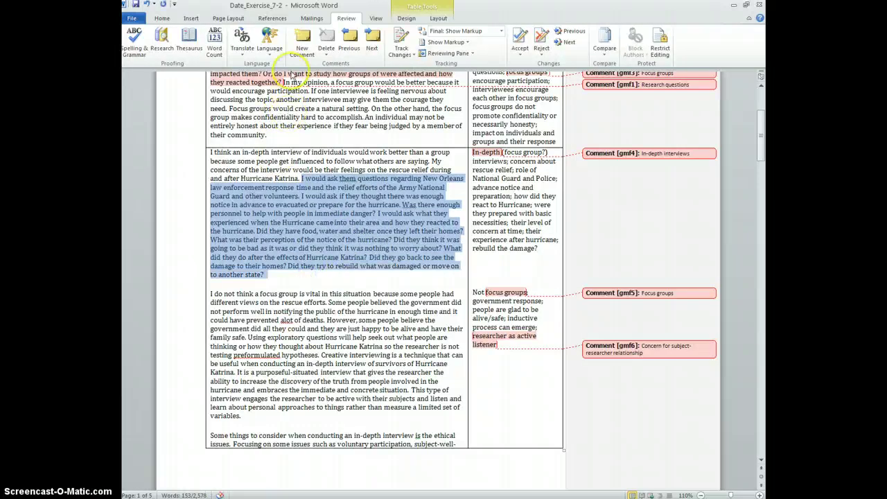
pyautogui.click(302, 54)
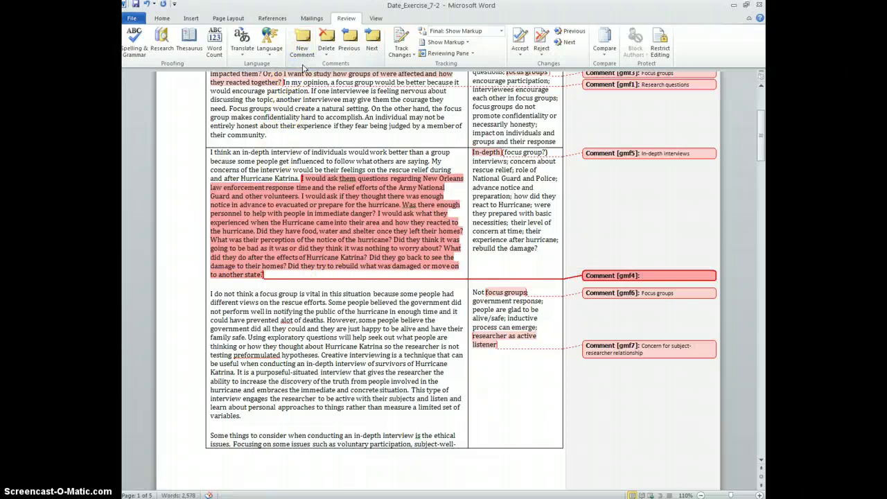
pyautogui.hotkey('ctrl', 'v')
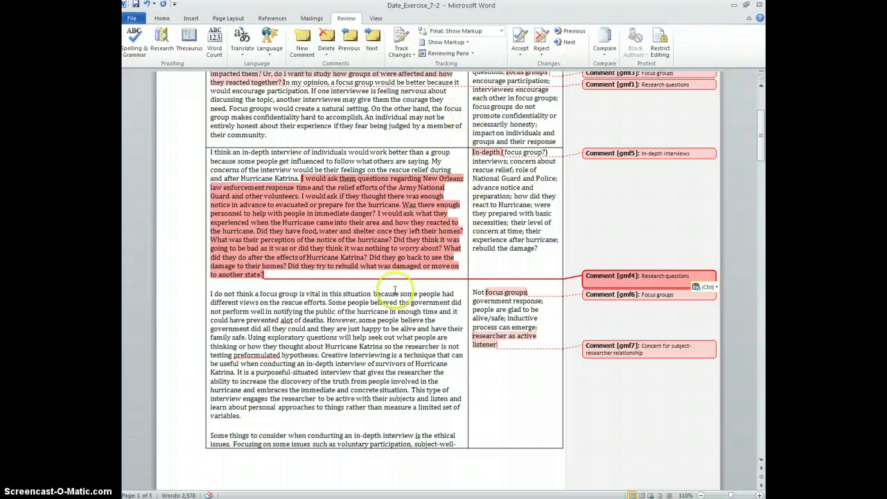
pyautogui.press('BackSpace')
pyautogui.click(670, 207)
# Step: Look through the whole document, from the coded first responses to the later ones with empty note cells
pyautogui.scroll(3, 672, 215)
pyautogui.scroll(3, 673, 215)
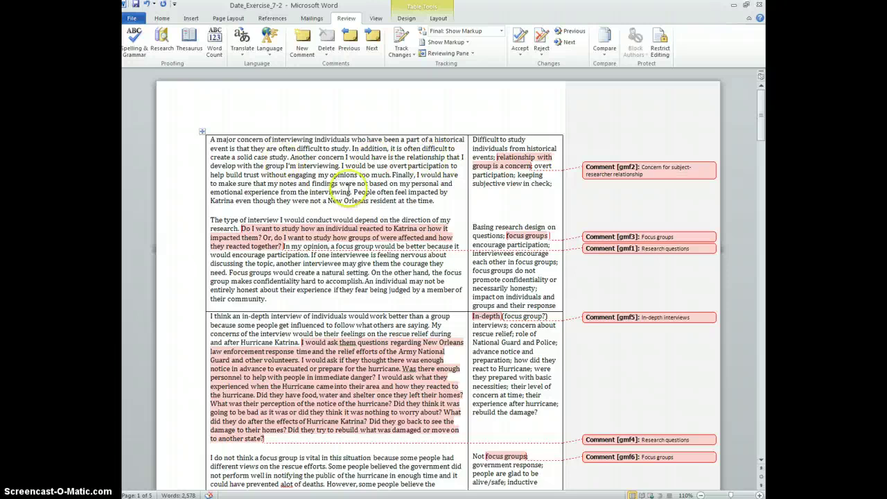
pyautogui.scroll(-15, 374, 263)
pyautogui.scroll(-15, 336, 269)
pyautogui.scroll(-12, 464, 312)
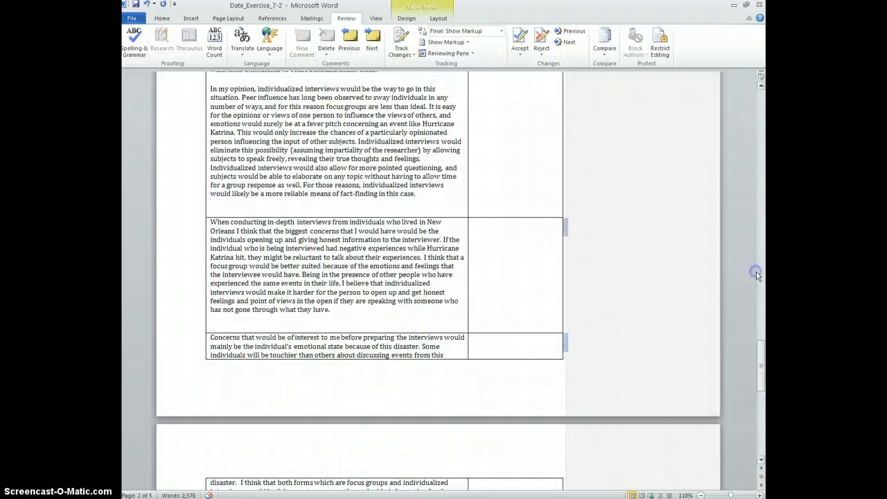
pyautogui.moveTo(758, 356); pyautogui.dragTo(718, 101)
# Step: Compare the "Research questions", "Focus groups" and "Concern for subject-researcher relationship" comments across the first two responses
pyautogui.scroll(-3, 693, 111)
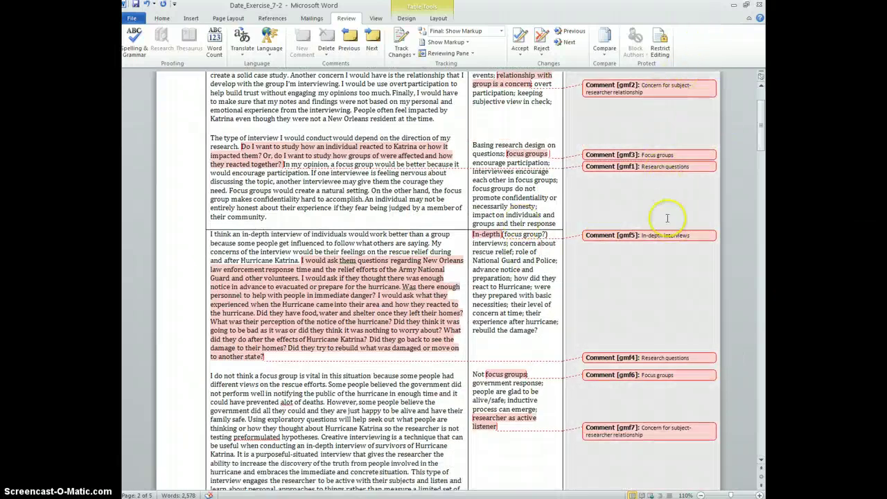
pyautogui.scroll(-5, 665, 267)
pyautogui.scroll(-1, 675, 291)
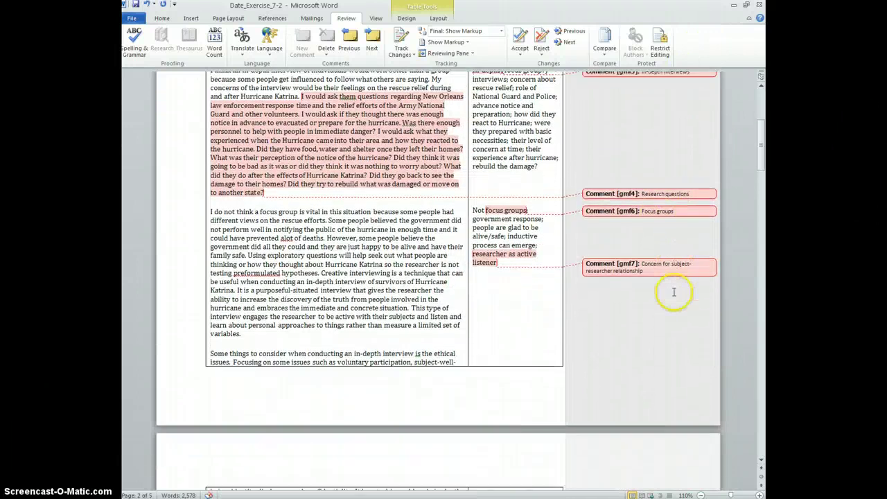
pyautogui.click(660, 270)
pyautogui.scroll(9, 445, 287)
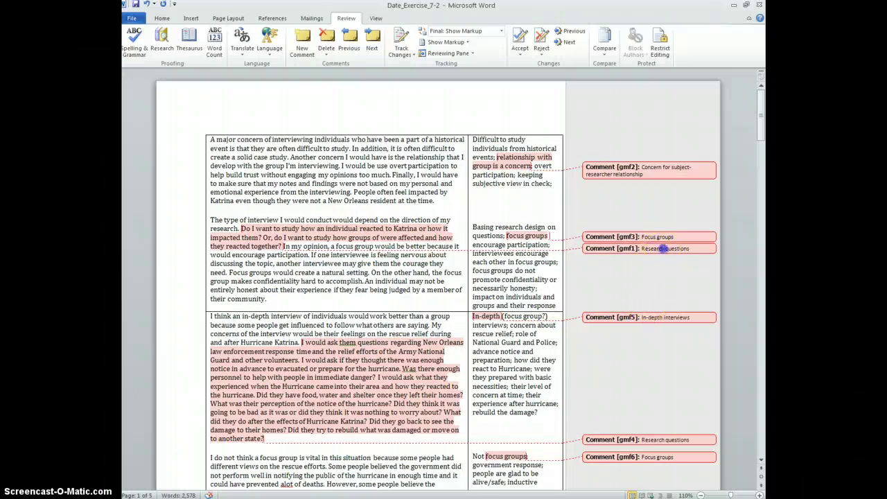
pyautogui.doubleClick(663, 250)
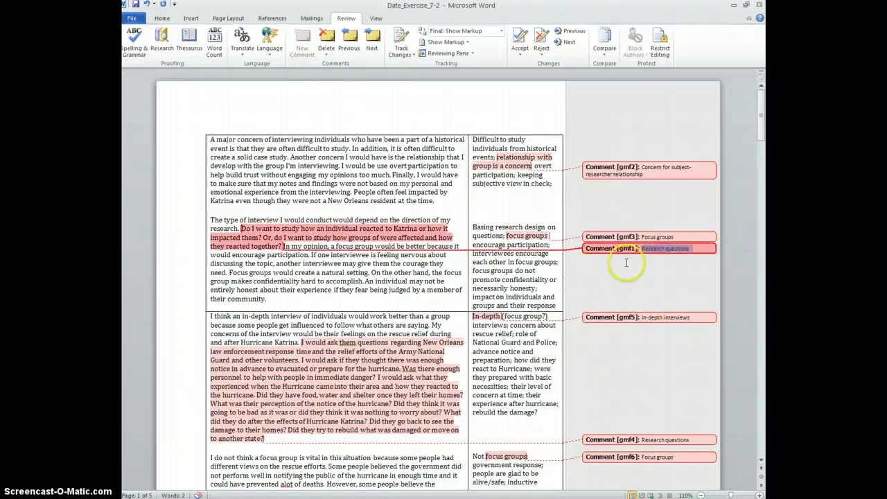
pyautogui.click(695, 238)
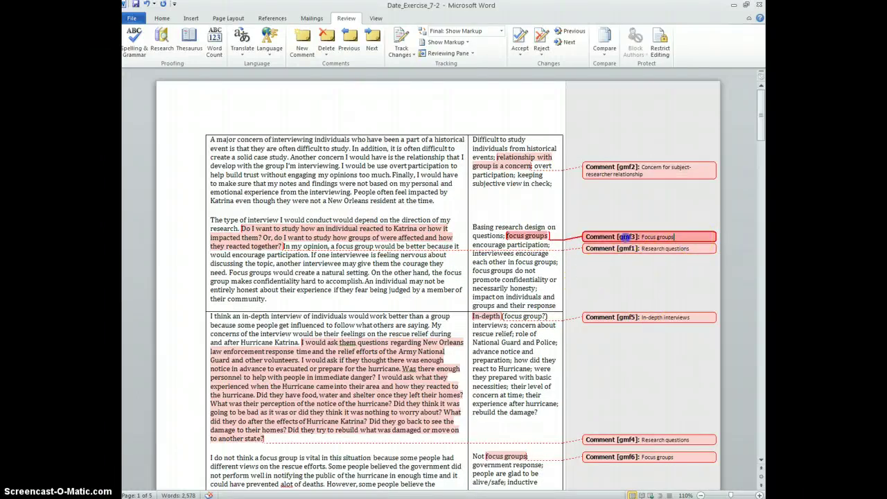
pyautogui.scroll(-3, 627, 241)
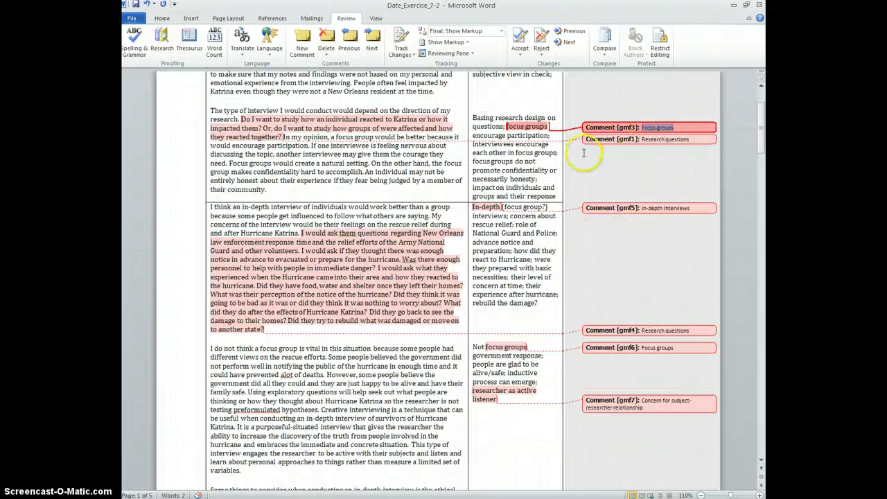
pyautogui.scroll(3, 572, 252)
pyautogui.moveTo(644, 175); pyautogui.dragTo(643, 168)
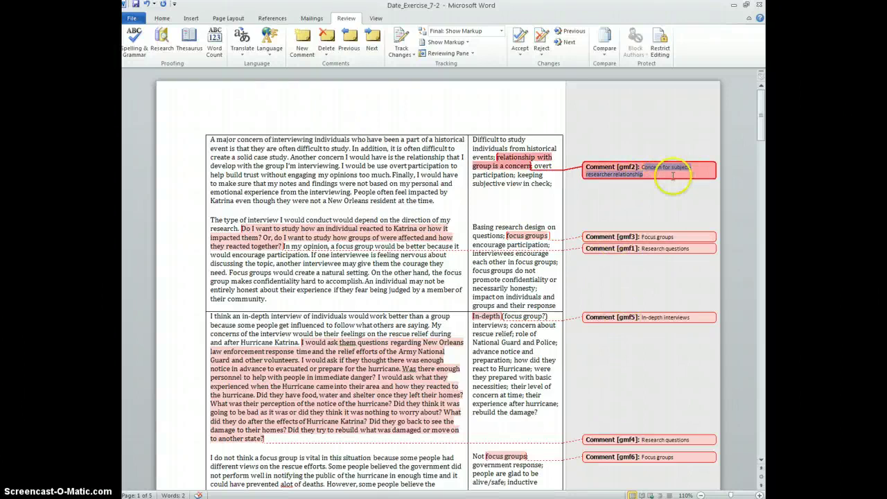
pyautogui.scroll(-2, 627, 309)
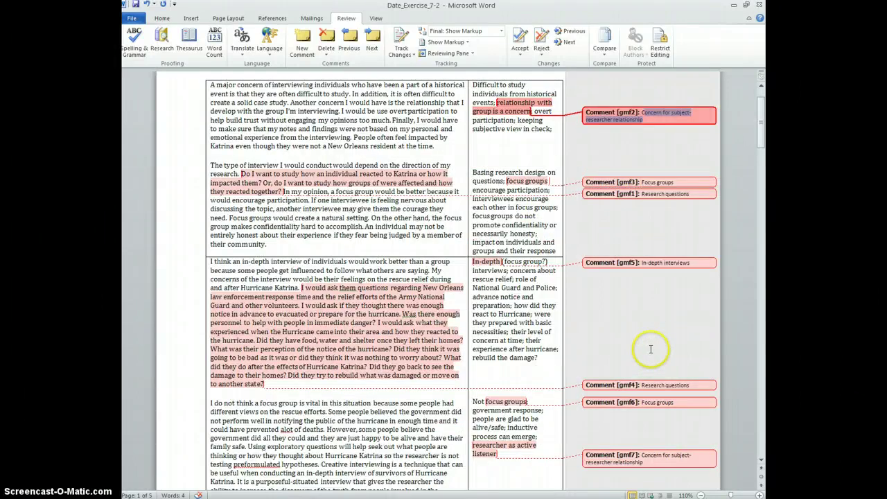
pyautogui.scroll(-3, 647, 350)
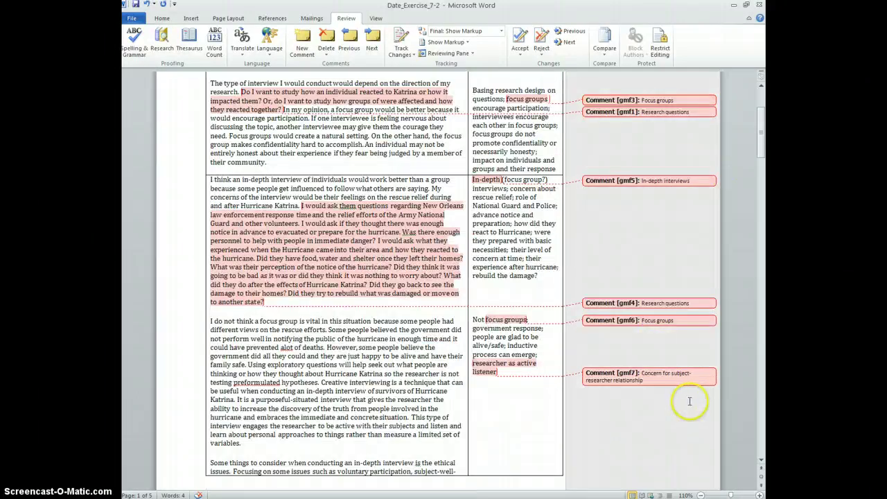